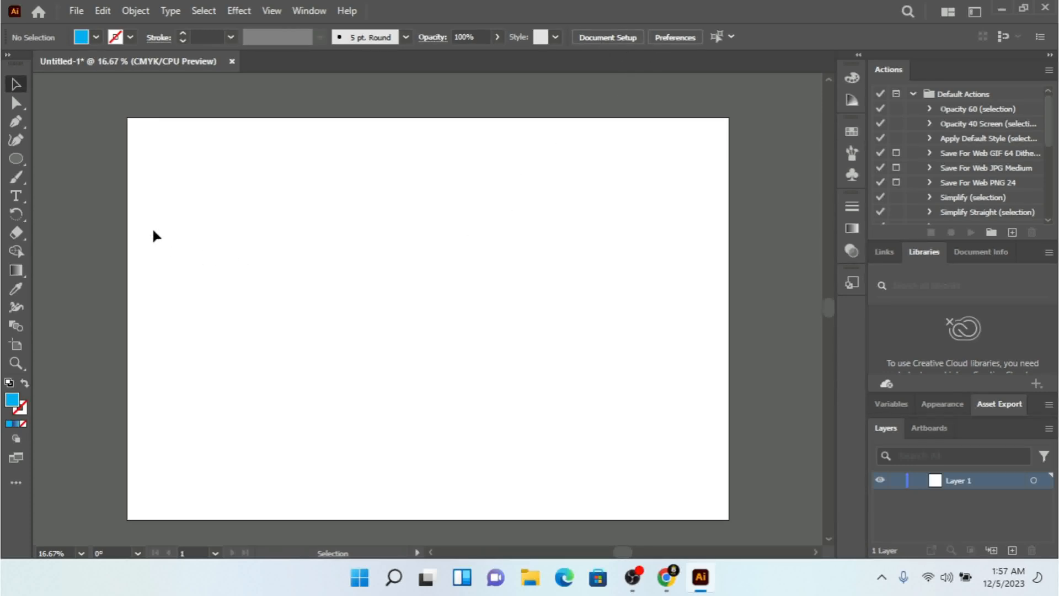
Draw a solid blue ellipse near the center of the artboard and return to the Selection tool
left_click(19, 158)
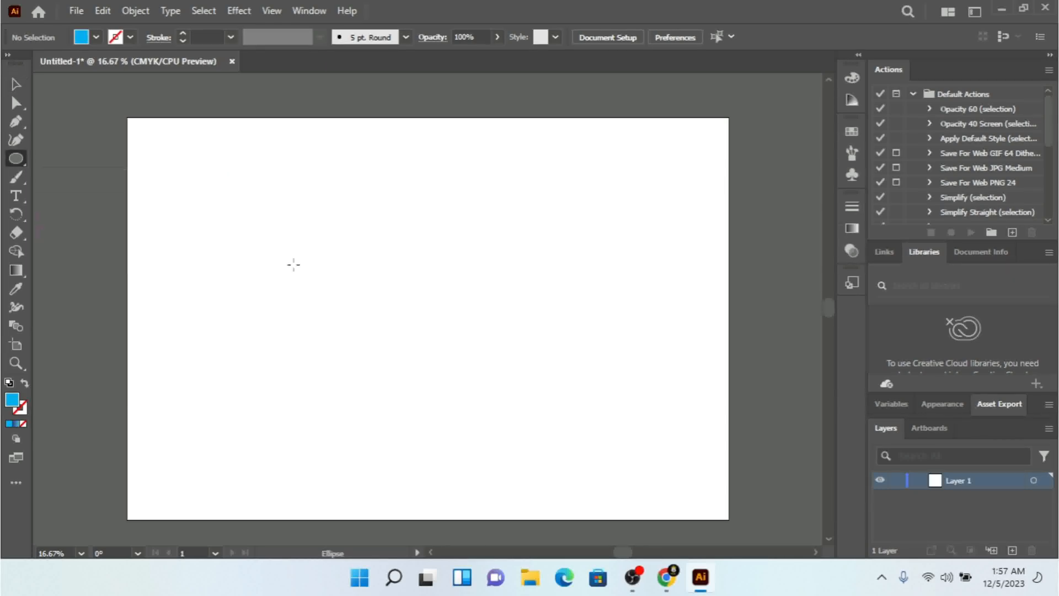
left_click_drag(270, 221, 503, 412)
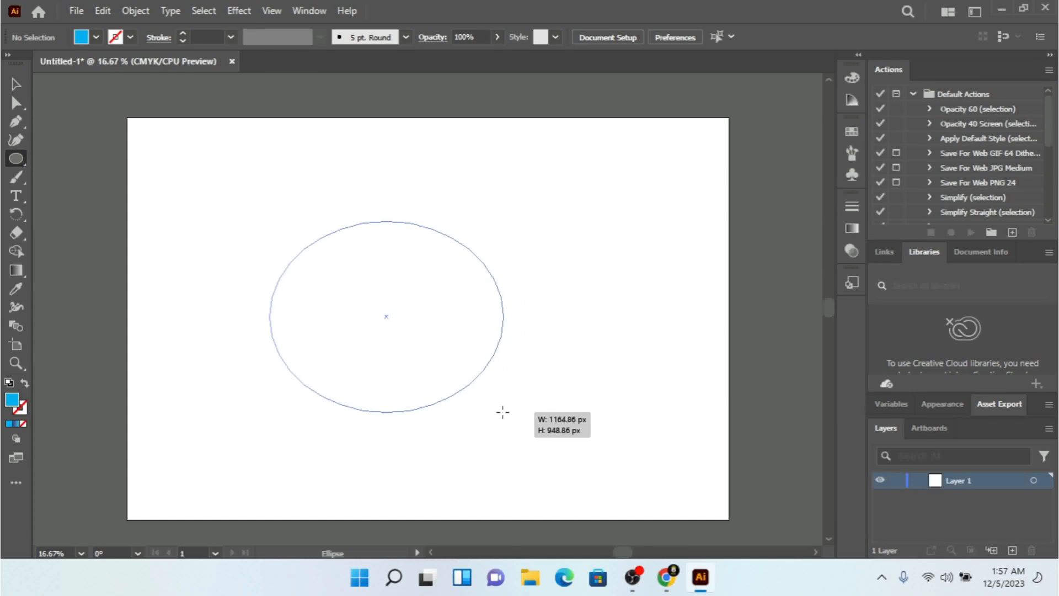
left_click_drag(503, 412, 481, 404)
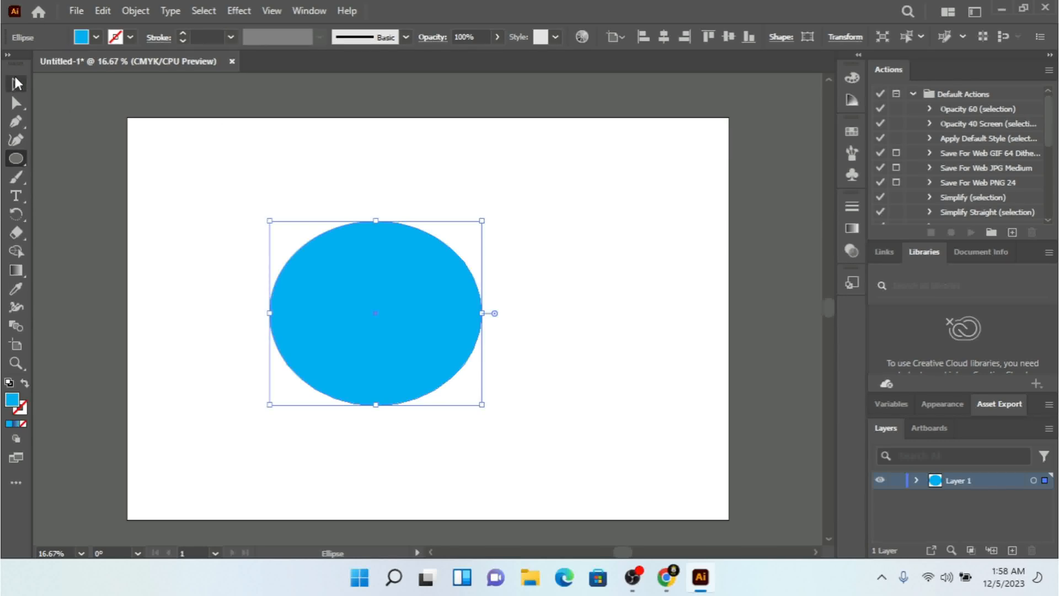
left_click(17, 83)
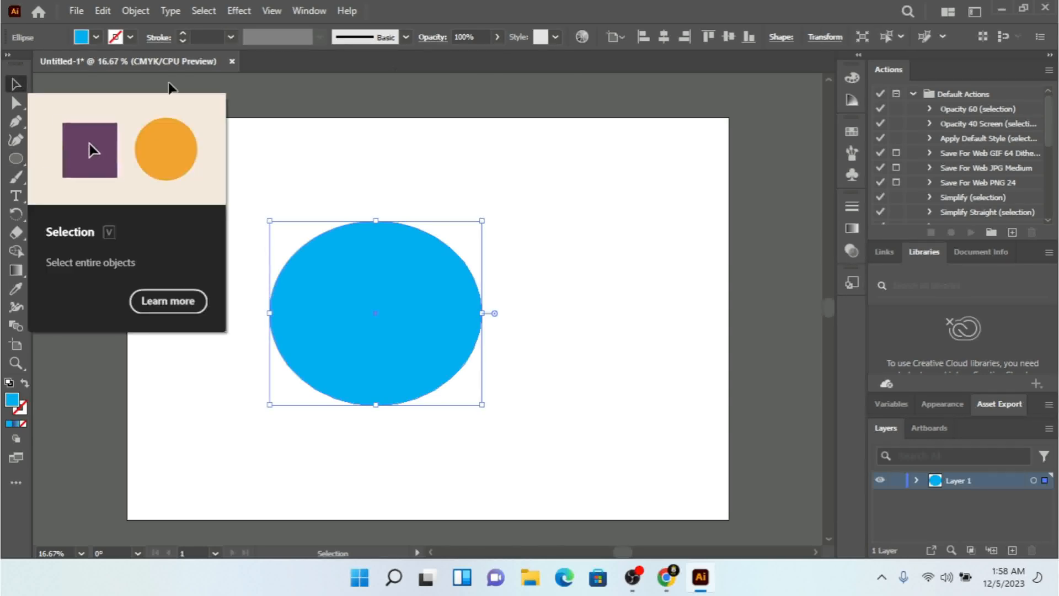
Start recoloring the ellipse and try the Color Theme Picker on the blank artboard area above it
left_click(582, 37)
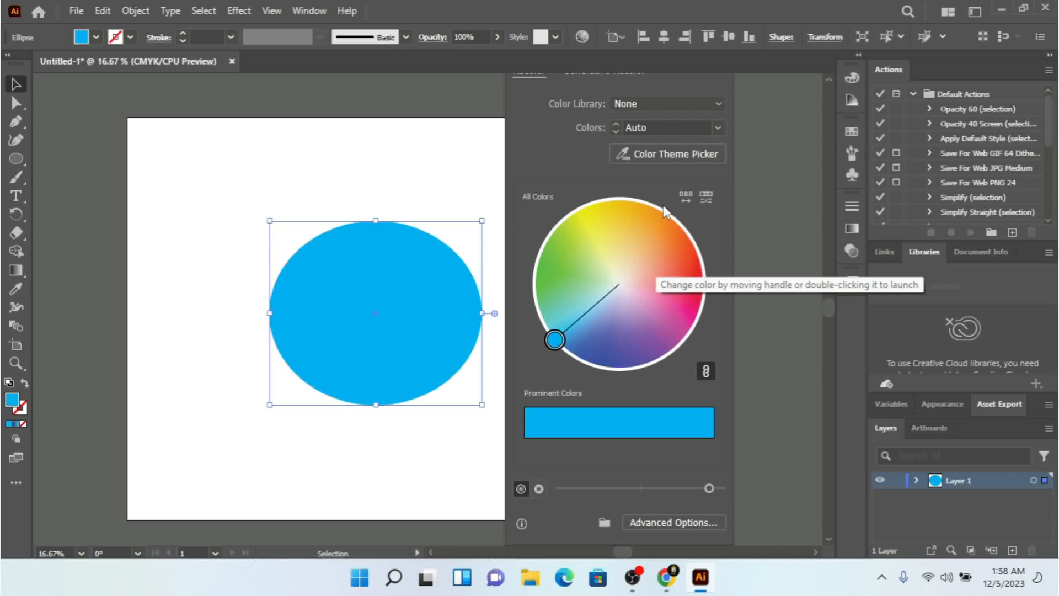
left_click(666, 154)
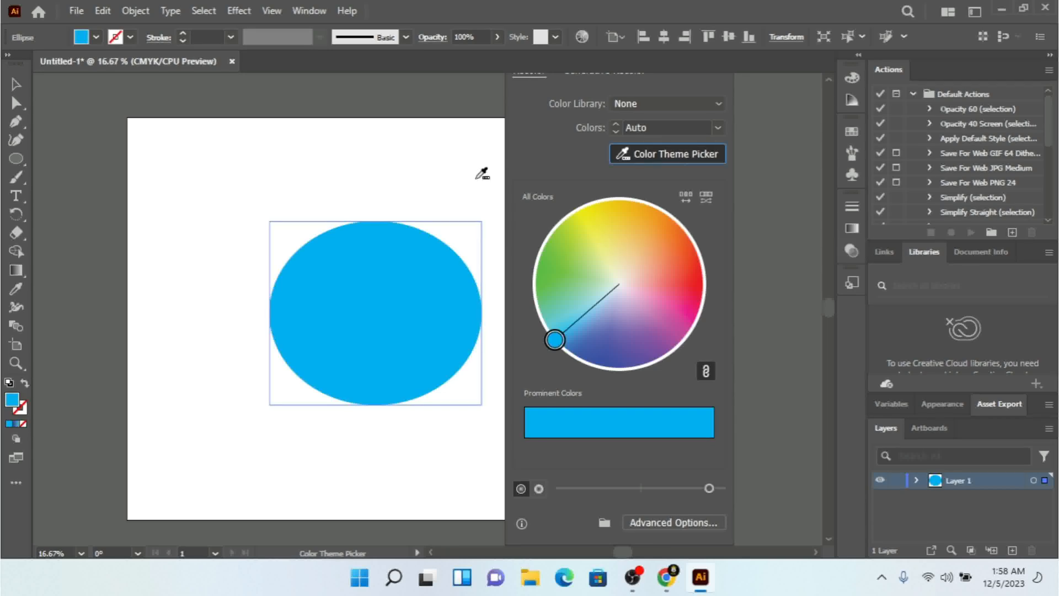
mouse_move(341, 137)
left_mouse_down()
mouse_move(445, 160)
mouse_move(272, 164)
left_mouse_up()
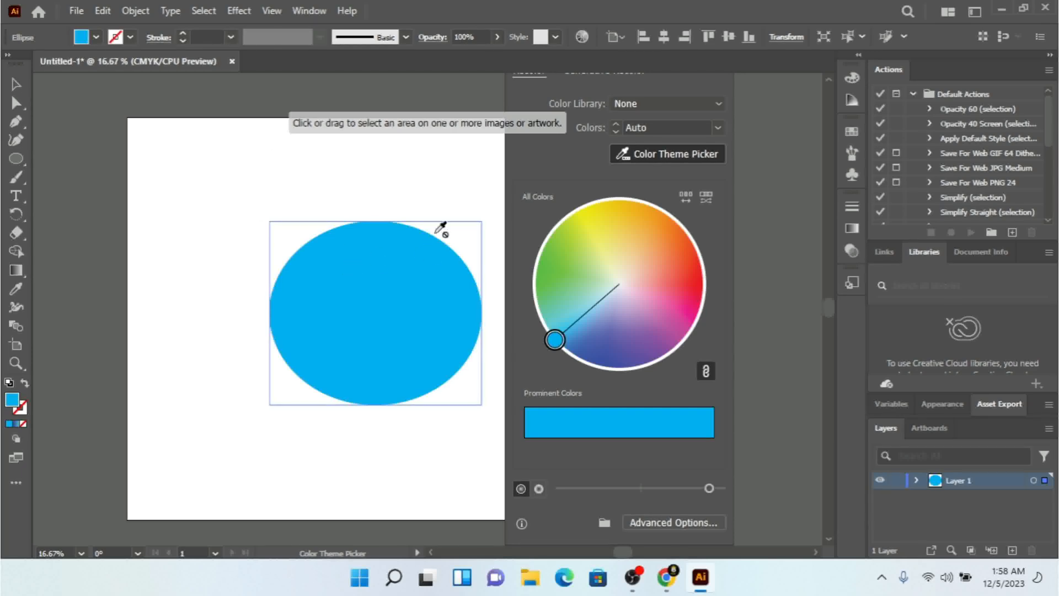
left_click(674, 153)
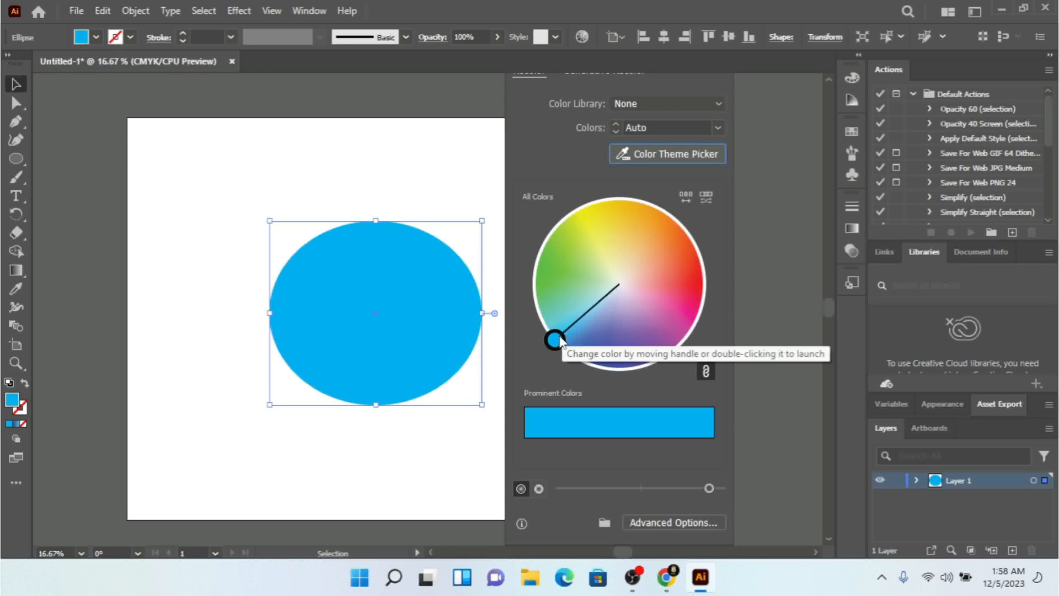
Shift the ellipse's hue around the color wheel through orange, green and red, ending on purple
left_click_drag(560, 341, 575, 310)
left_click_drag(664, 312, 624, 227)
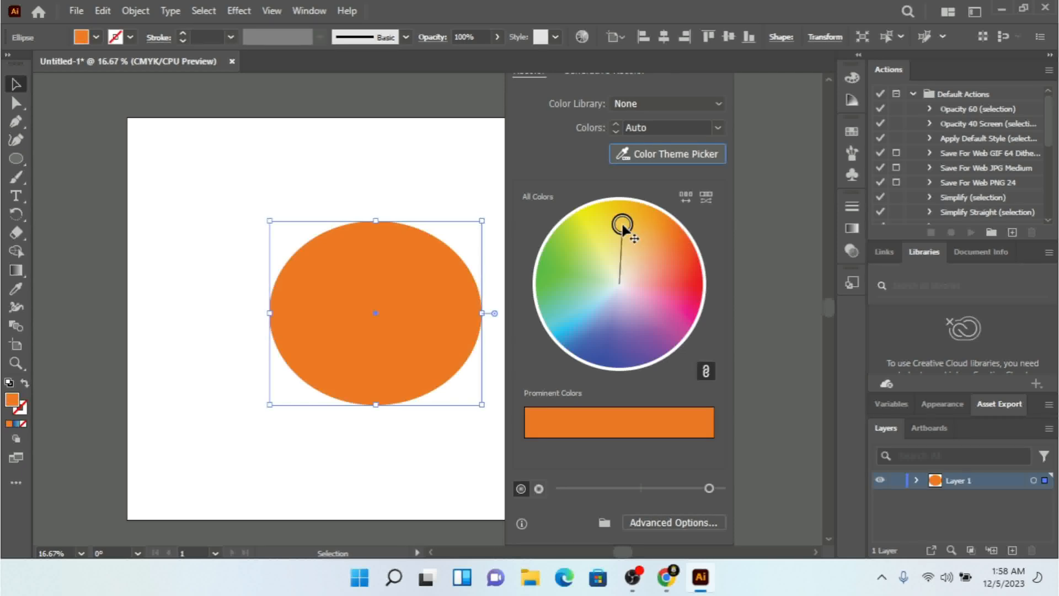
left_click_drag(624, 230, 570, 256)
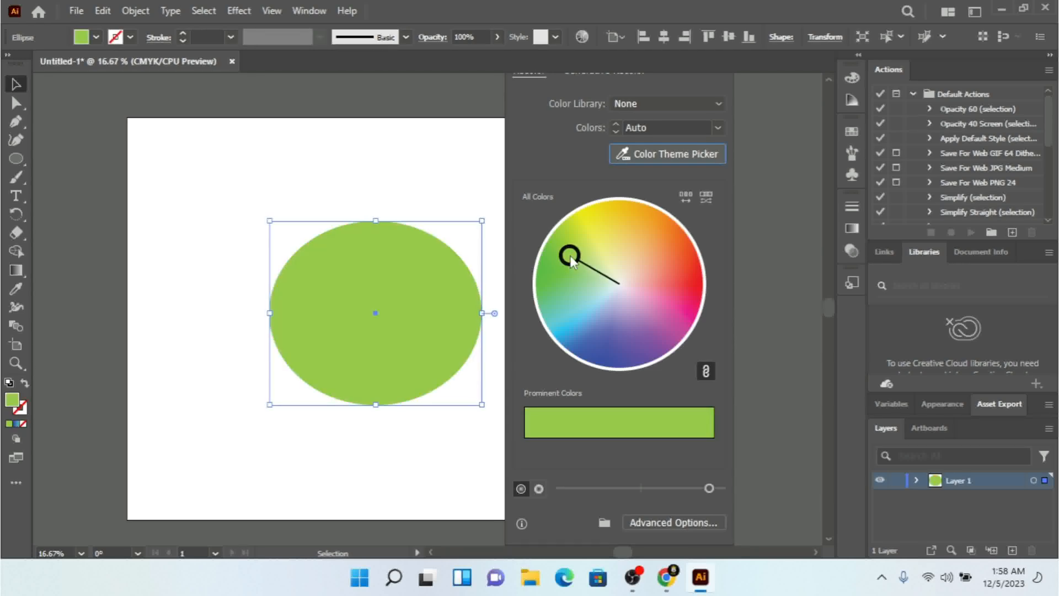
left_click_drag(572, 260, 679, 282)
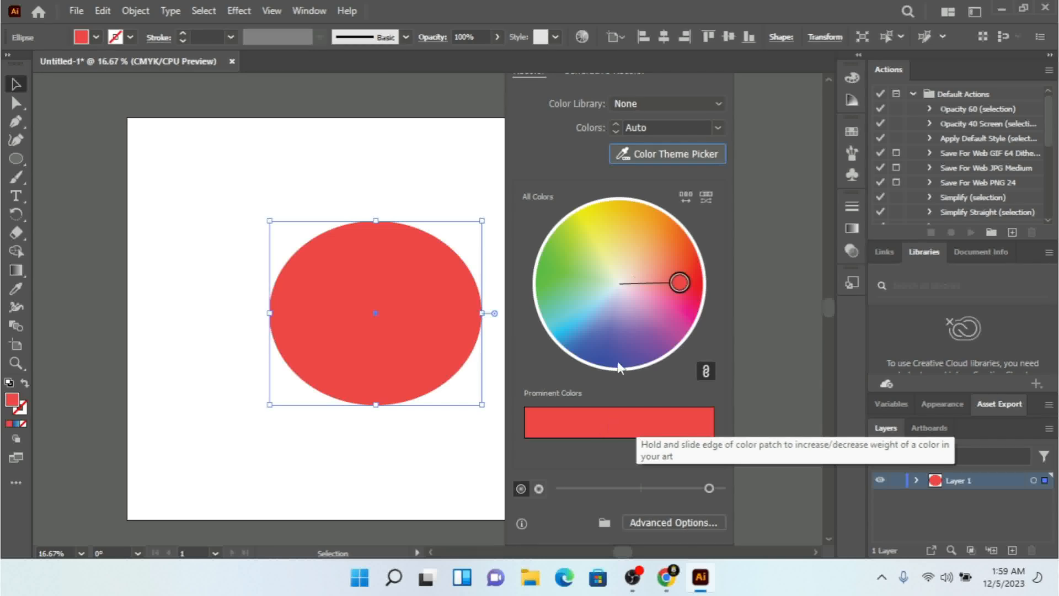
left_click_drag(678, 284, 646, 324)
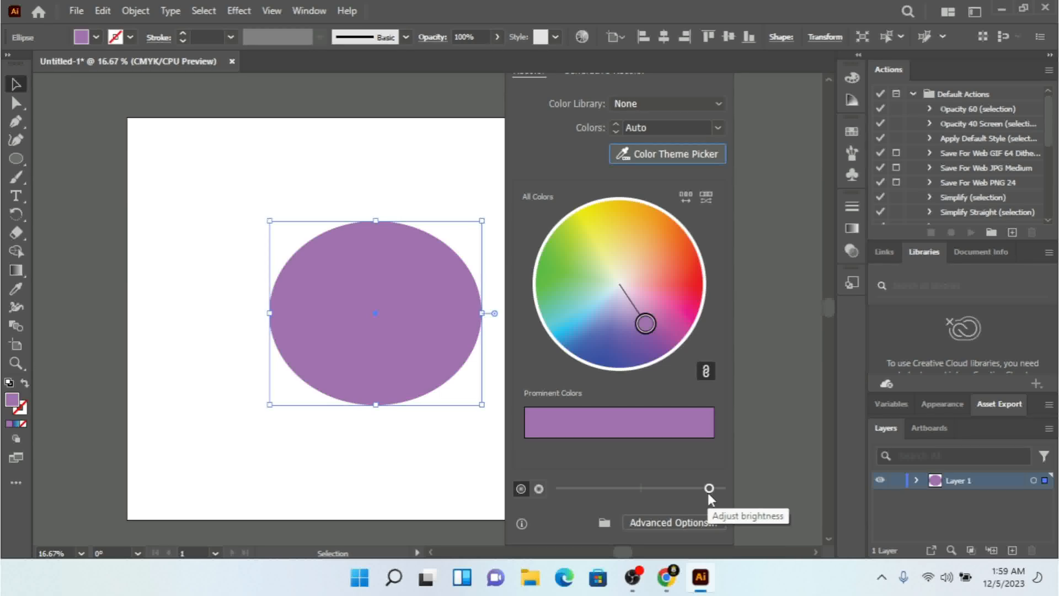
Lower the recolor brightness to near its minimum and shift the ellipse to dark brown, ending on dark green
left_click_drag(708, 492, 565, 486)
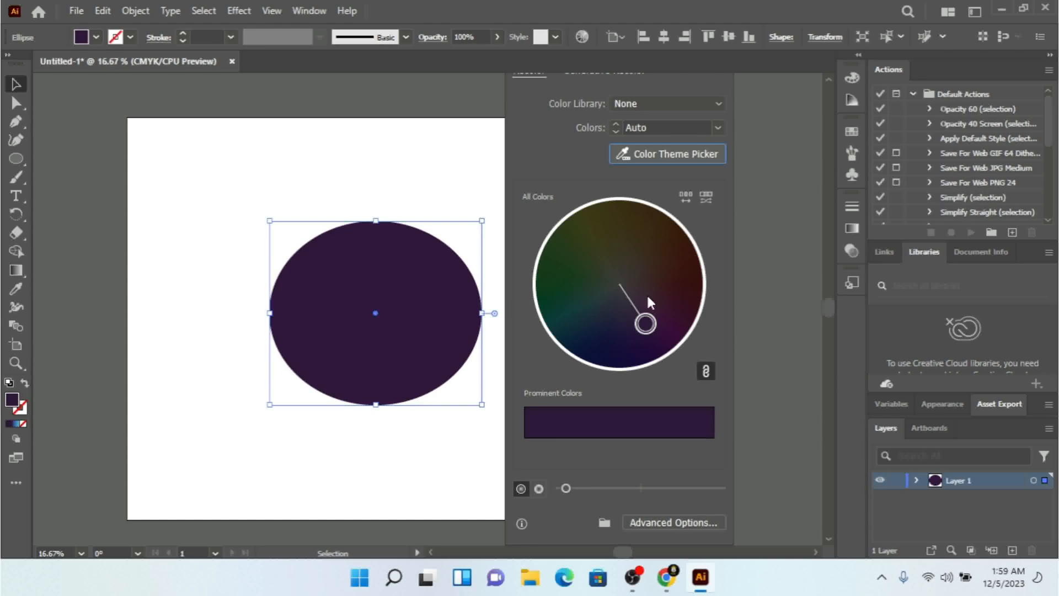
left_click_drag(647, 328, 626, 254)
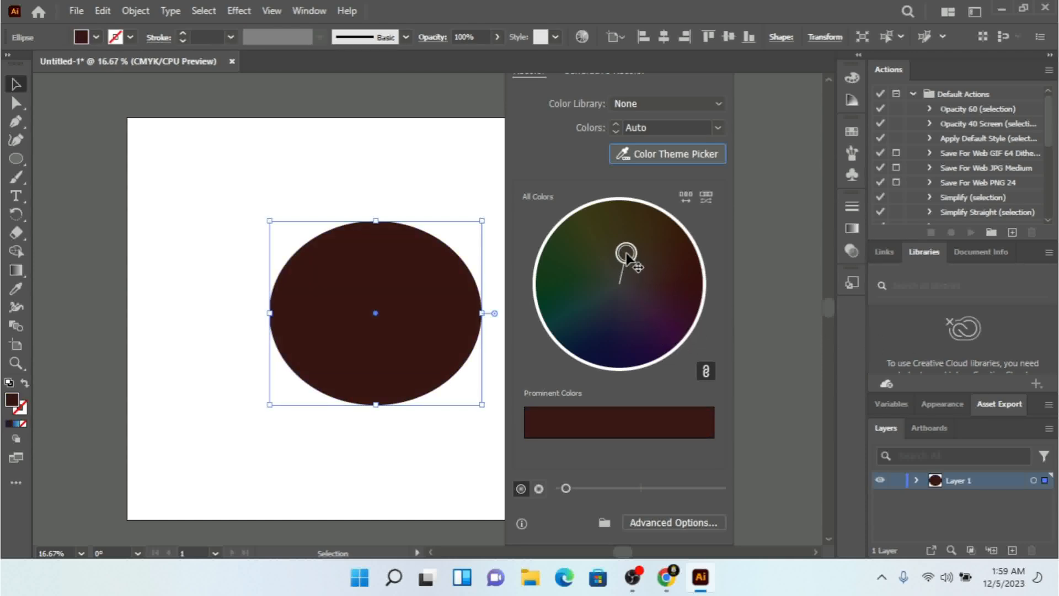
mouse_move(627, 255)
left_mouse_down()
mouse_move(668, 277)
mouse_move(657, 303)
mouse_move(618, 333)
mouse_move(579, 290)
left_mouse_up()
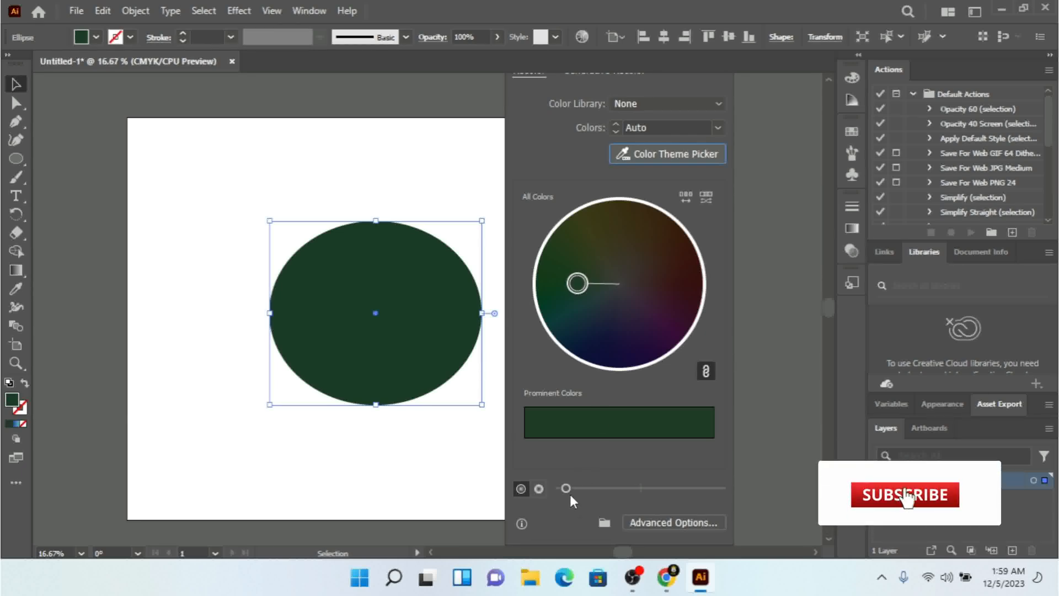
Raise the recolor brightness to its maximum and shift the ellipse's hue around the wheel, ending on bright red-orange
left_click_drag(567, 488, 734, 480)
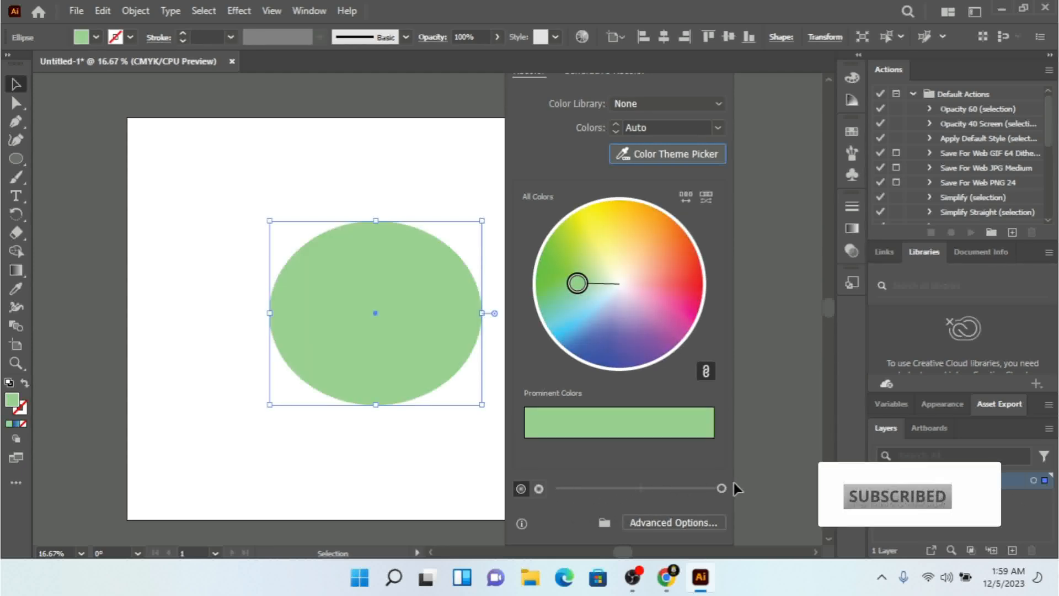
left_click_drag(577, 284, 632, 226)
left_click_drag(615, 339, 578, 296)
left_click_drag(593, 246, 687, 268)
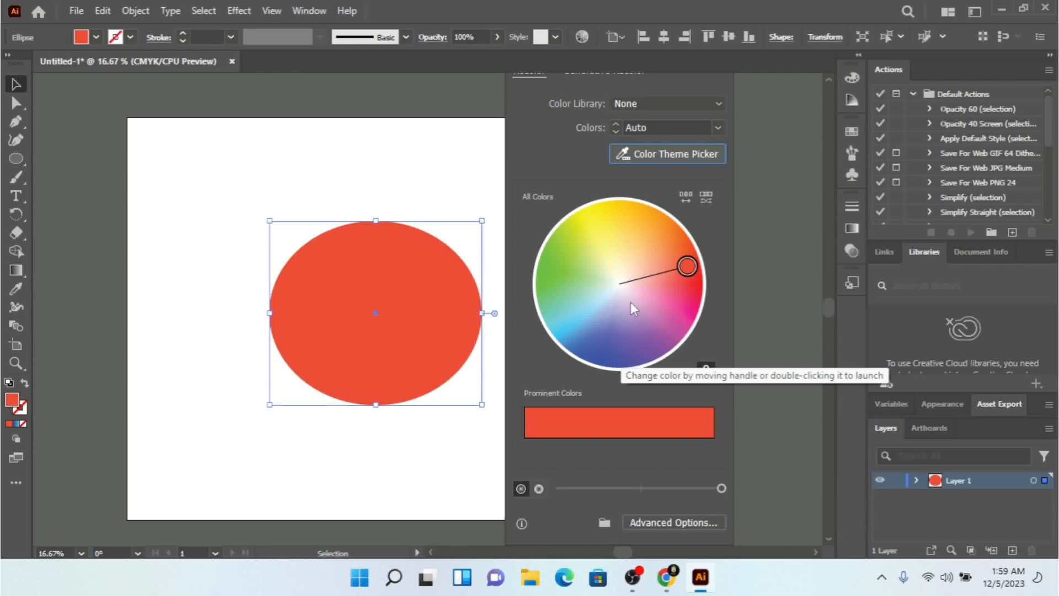
Open the advanced Recolor Artwork options, move the dialog clear of the ellipse, and display the editable color wheel
left_click(681, 521)
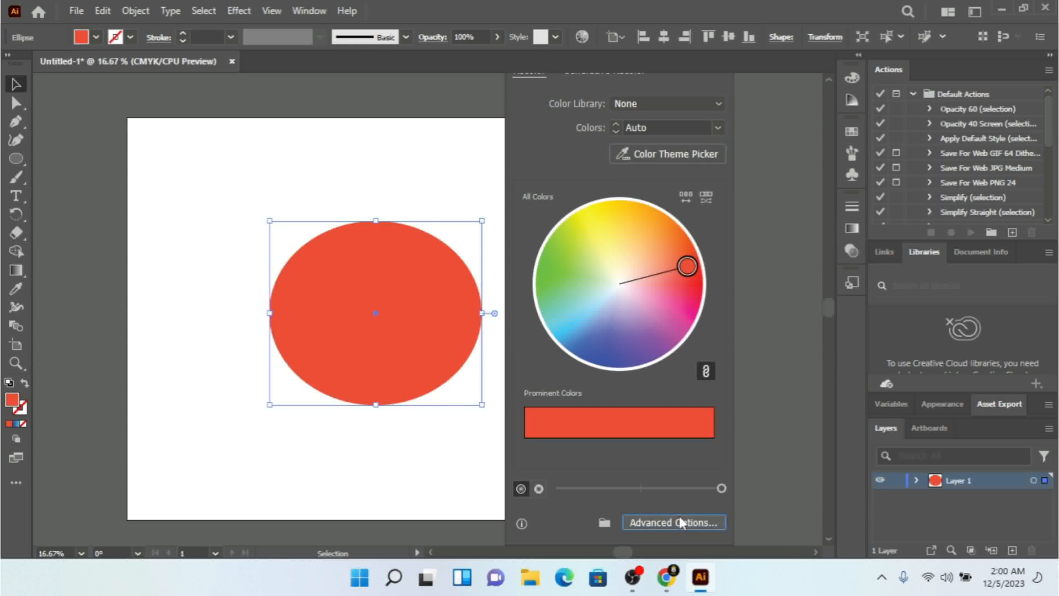
left_click_drag(781, 79, 737, 22)
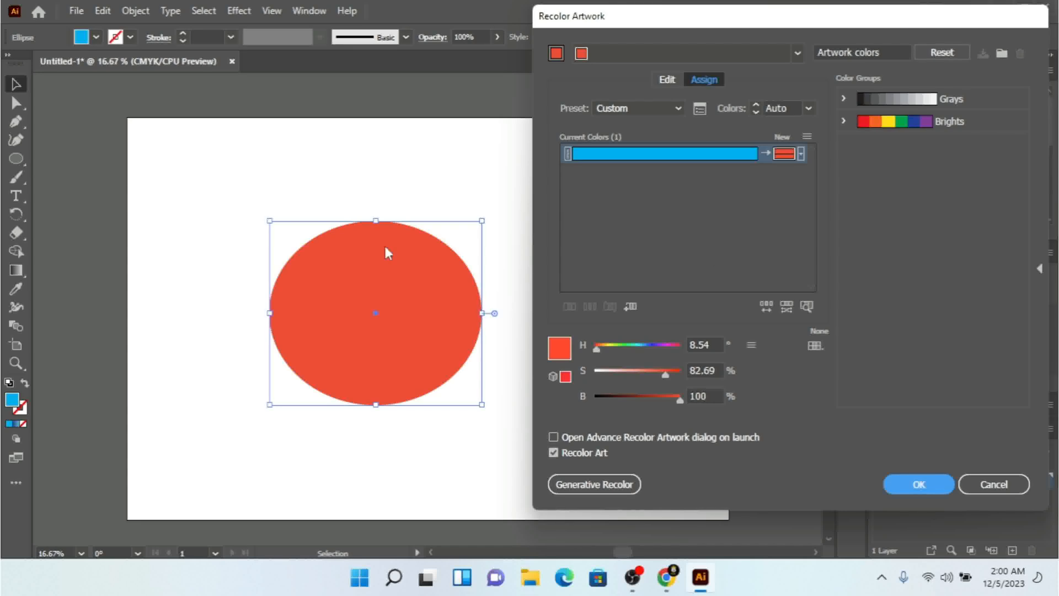
left_click(665, 78)
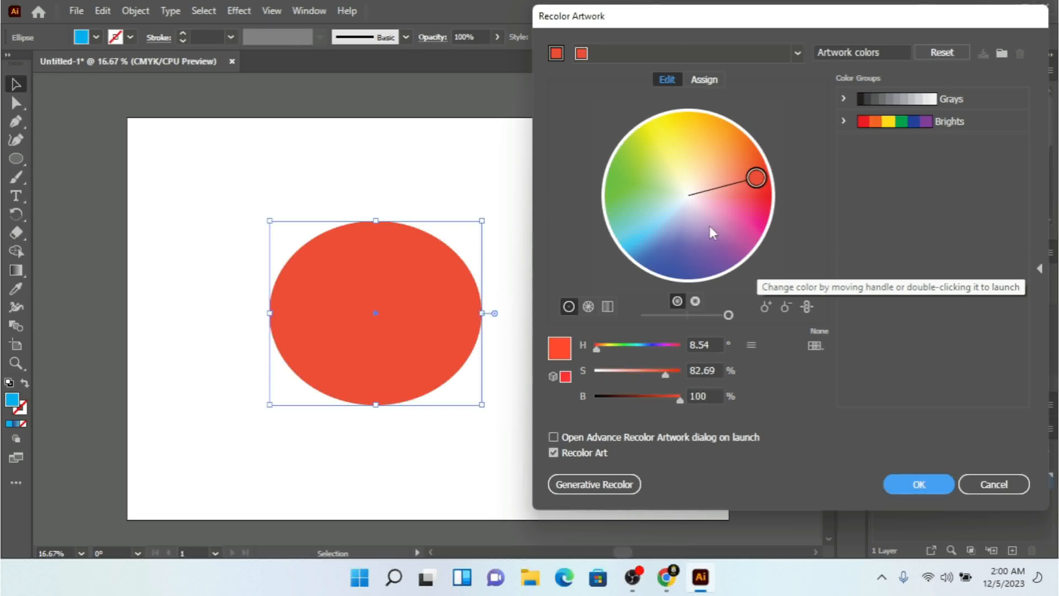
Display the segmented color wheel and recolor the ellipse green, ending on yellow with hue 60°, saturation 60% and brightness 100%
left_click(585, 313)
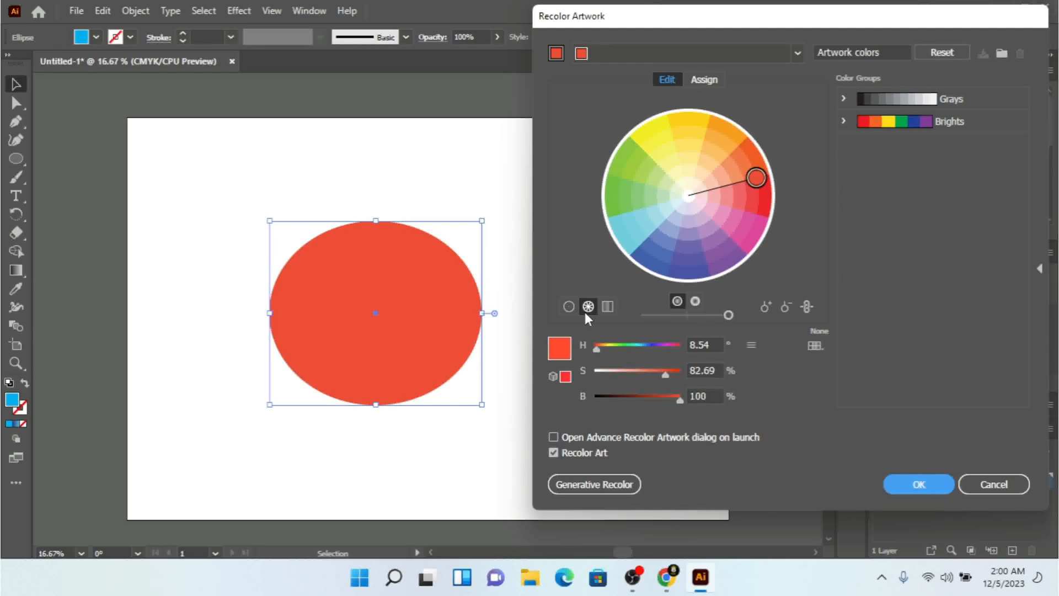
left_click_drag(756, 177, 637, 195)
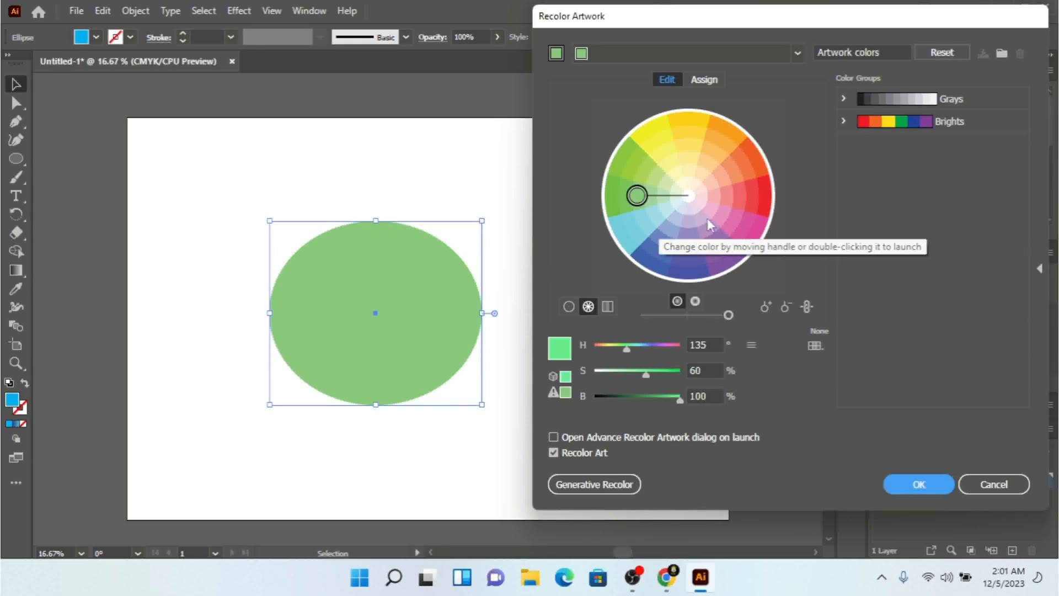
left_click_drag(640, 201, 667, 156)
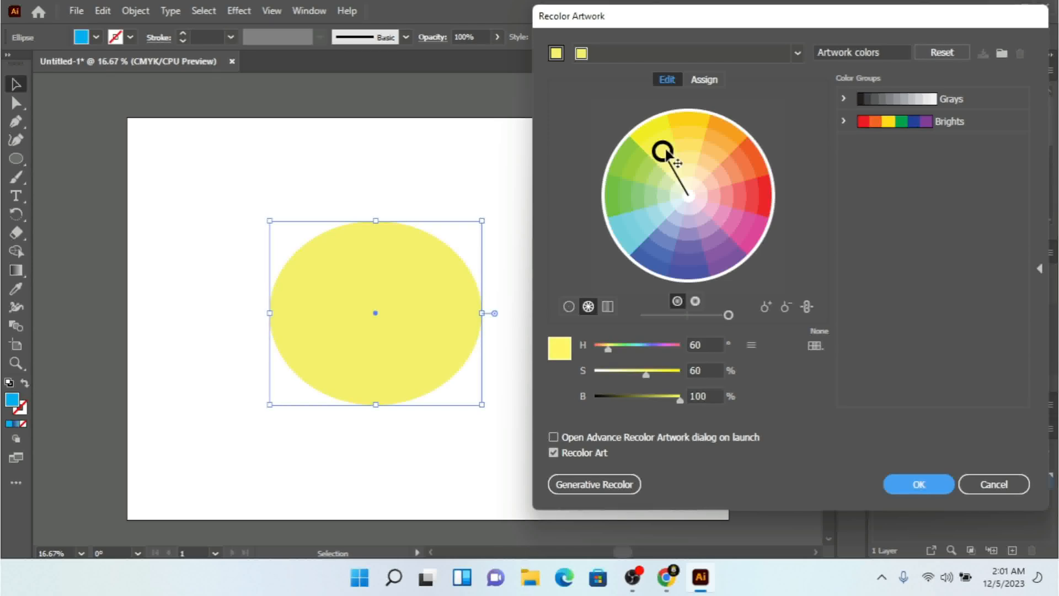
View the color bars, return to the smooth color wheel, and recolor the ellipse mint at about hue 154° and saturation 38%
left_click(610, 304)
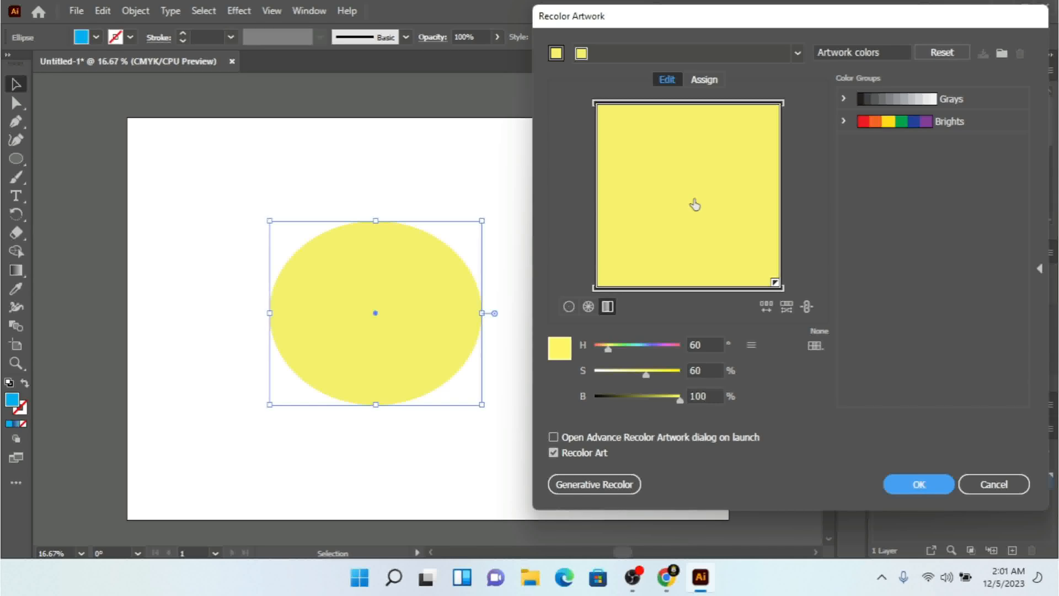
left_click(569, 308)
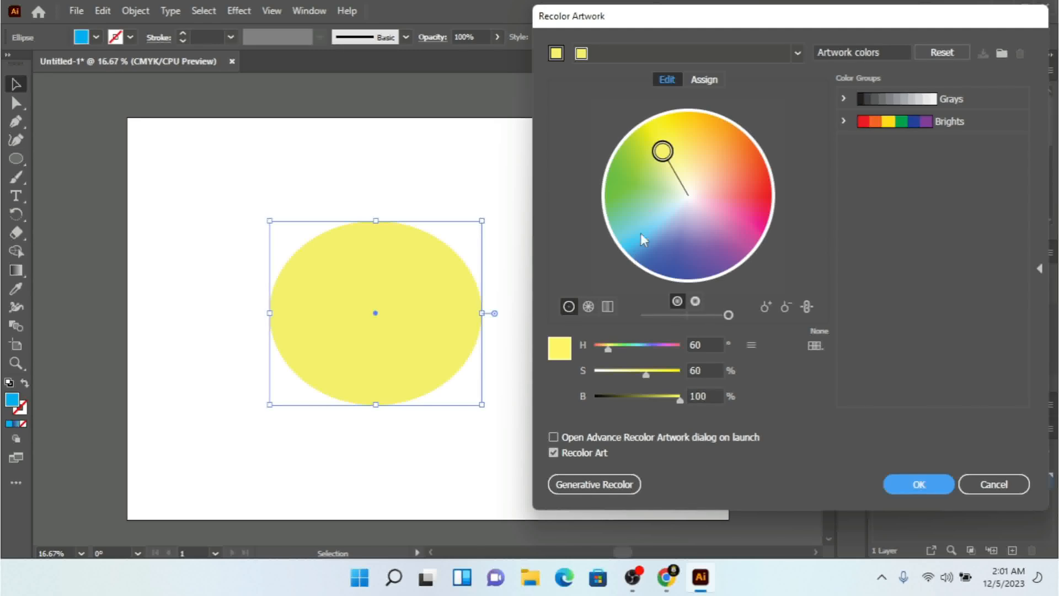
left_click_drag(663, 151, 656, 203)
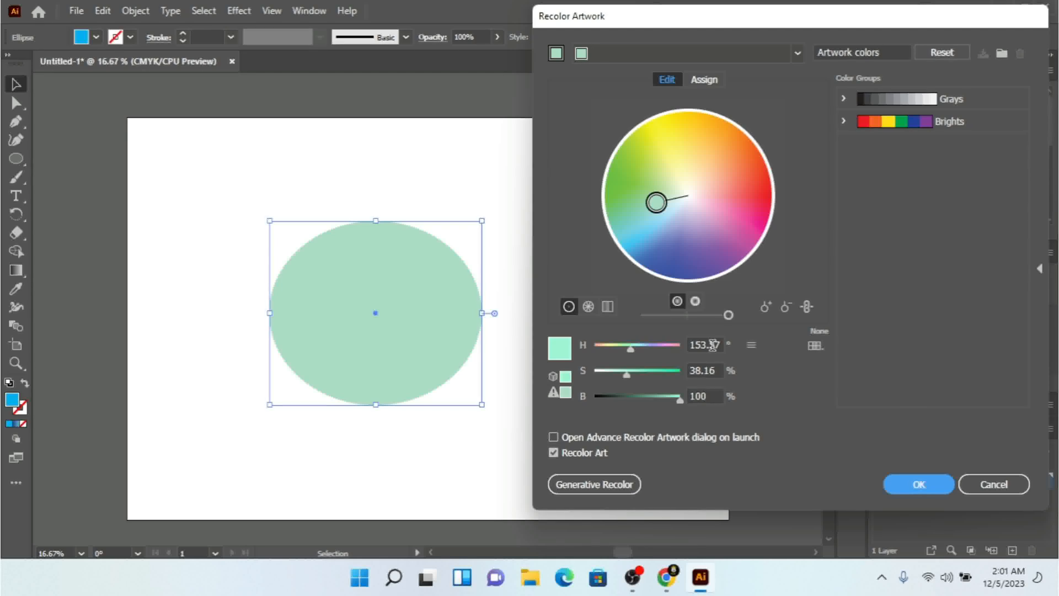
Limit the recolor colors to the PANTONE+ CMYK Coated color book
left_click(815, 345)
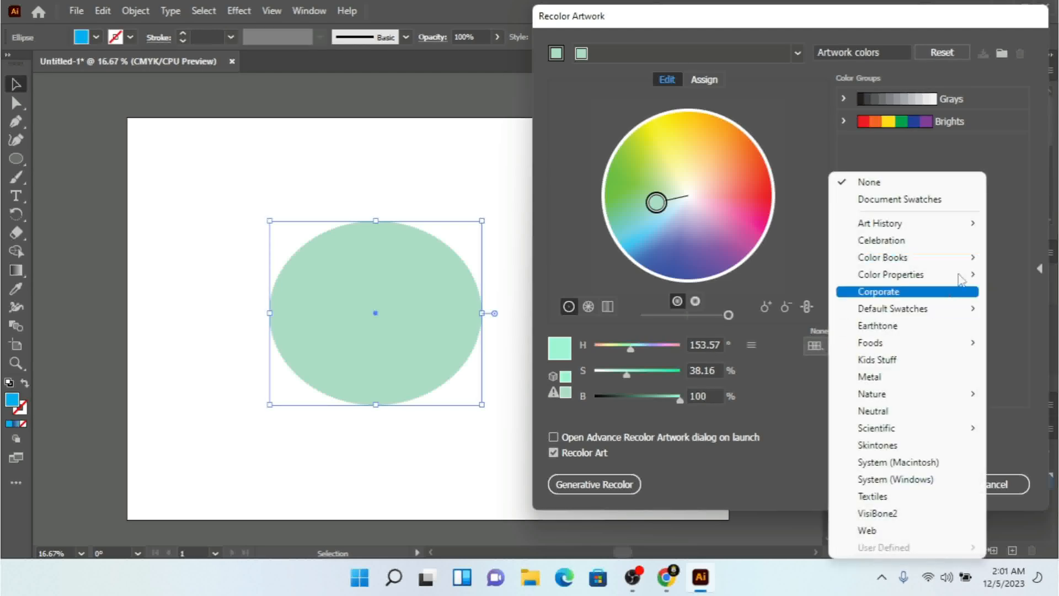
mouse_move(960, 257)
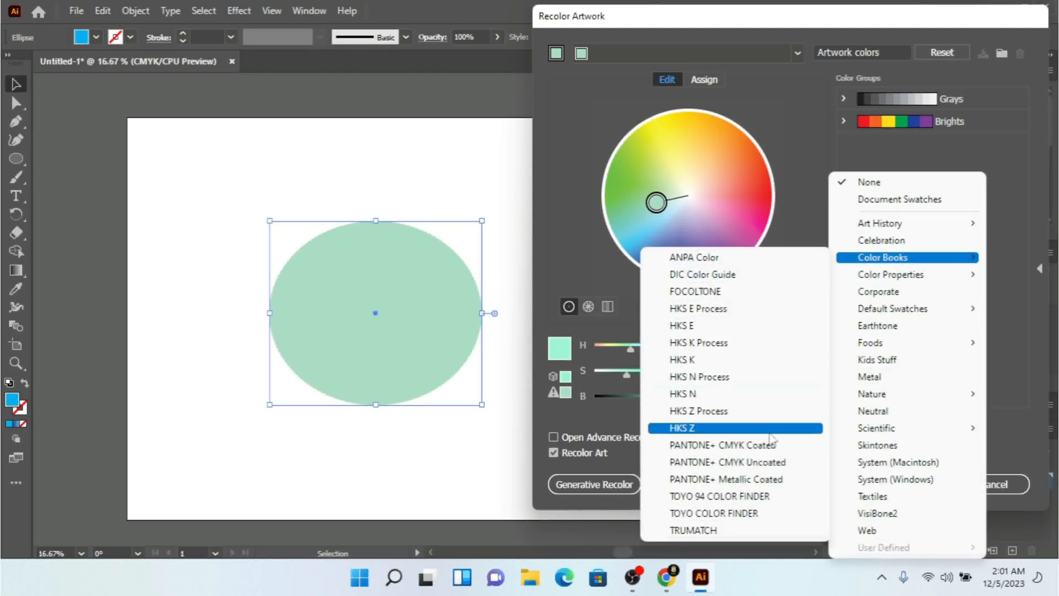
left_click(767, 443)
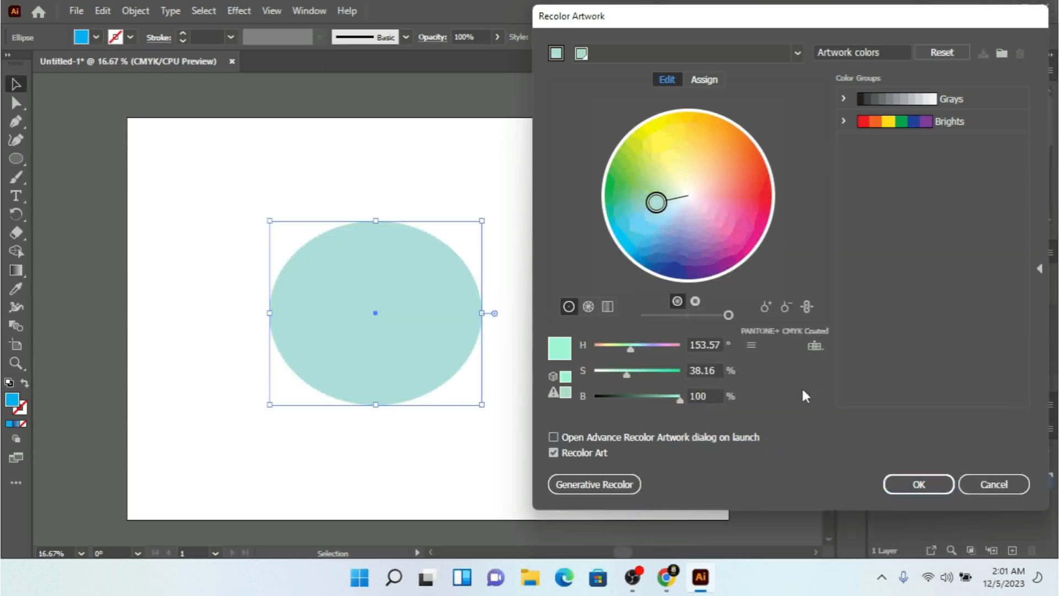
Limit the recolor colors to the Ice Cream foods library and recolor the ellipse coral, about hue 358° and saturation 52%
left_click(818, 346)
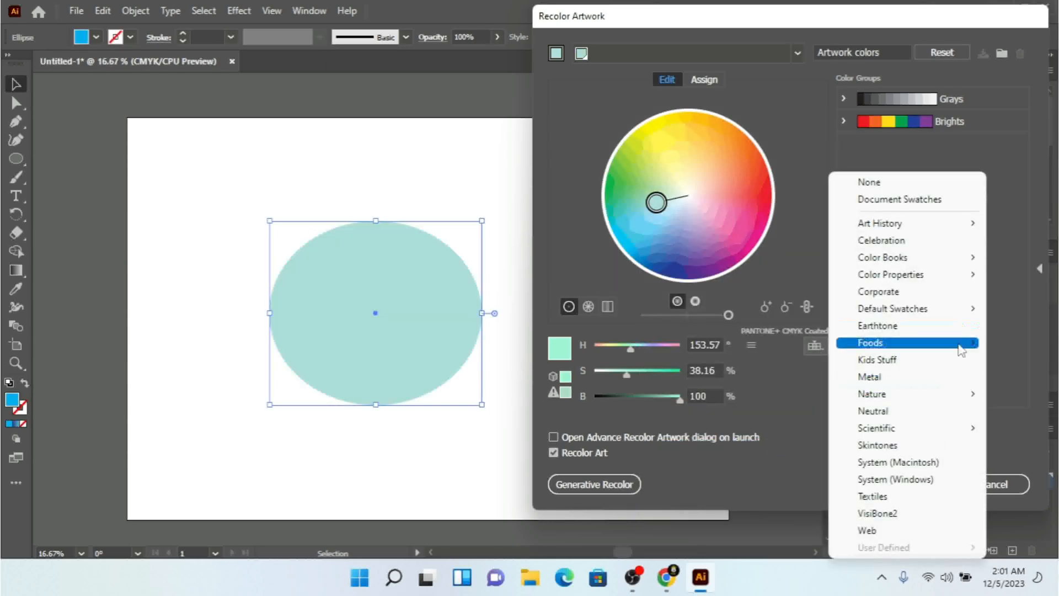
mouse_move(955, 231)
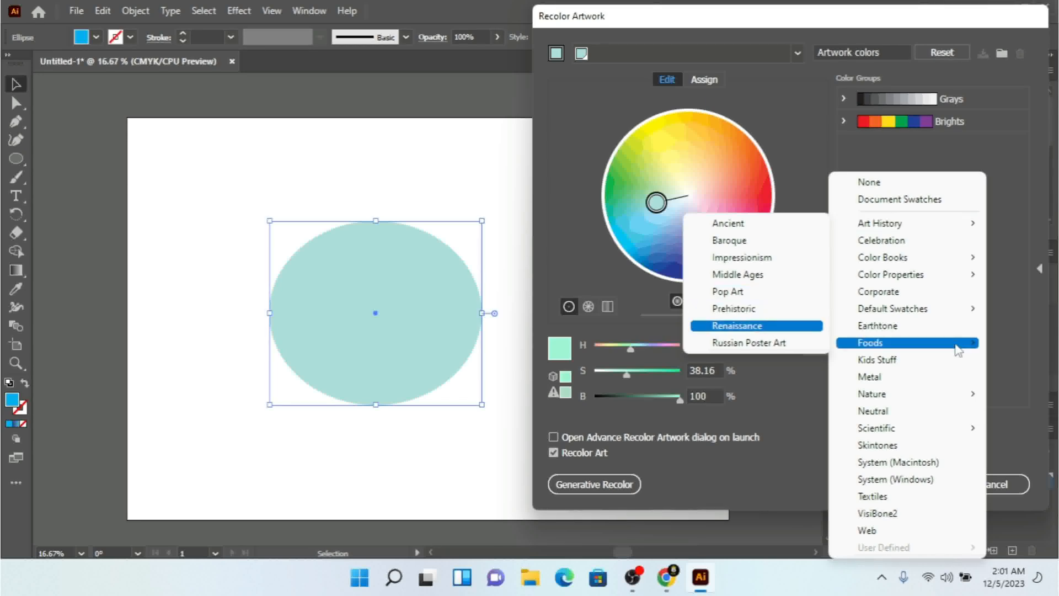
mouse_move(958, 345)
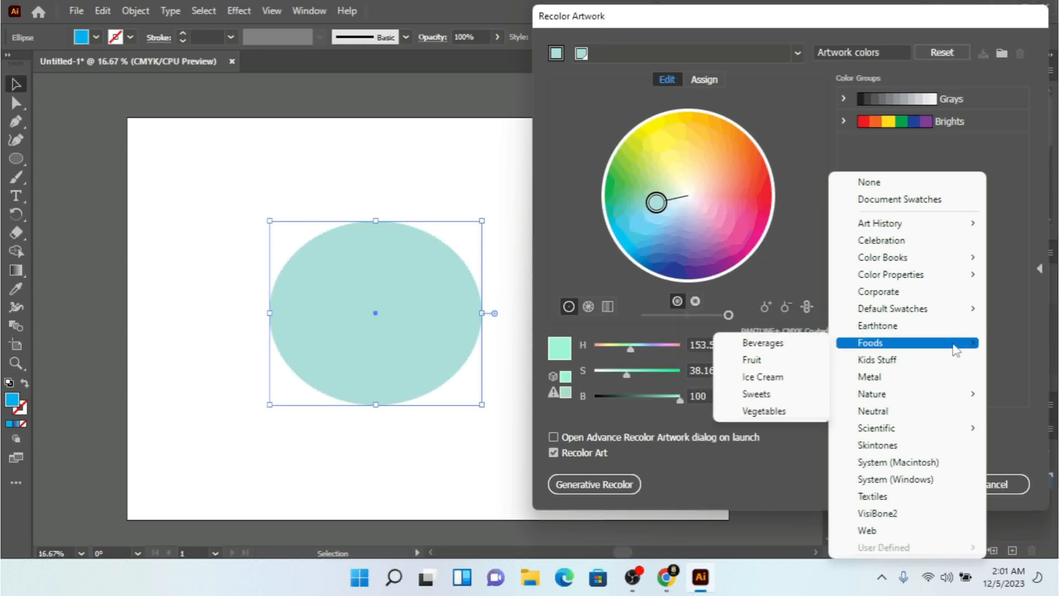
left_click(790, 375)
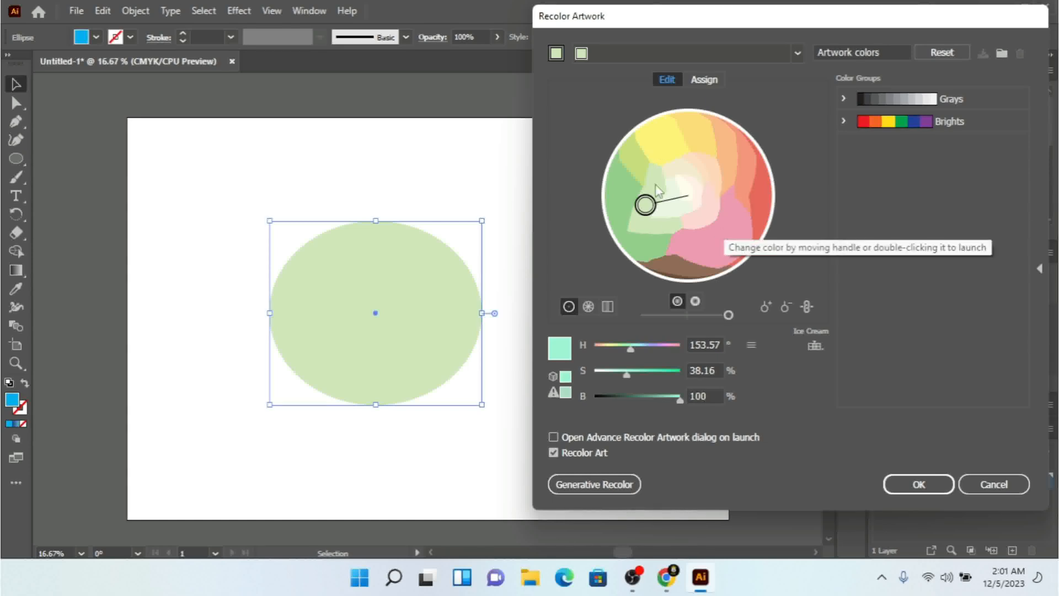
left_click_drag(646, 205, 748, 198)
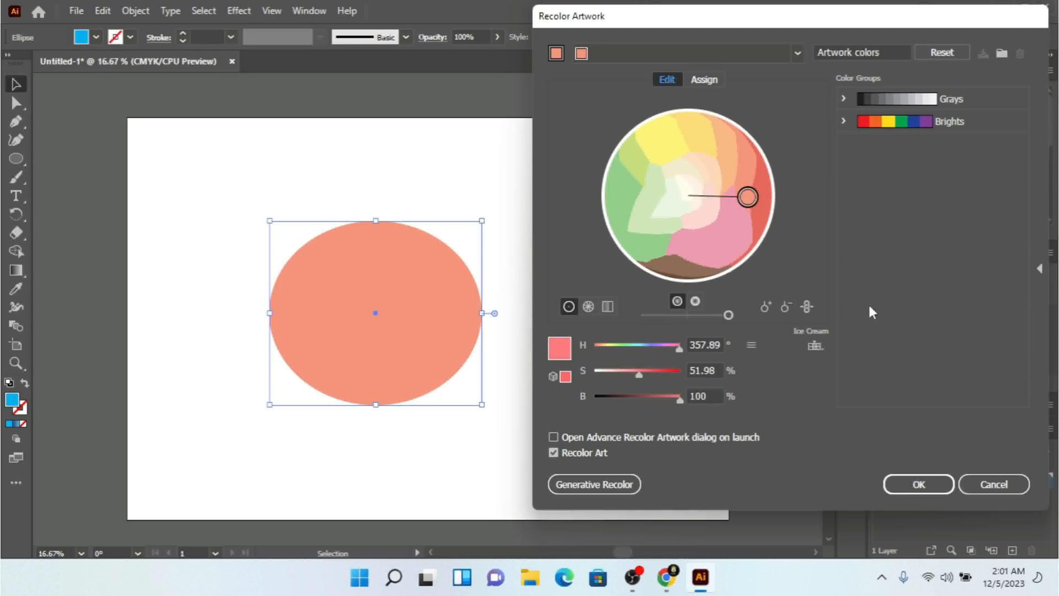
Limit the recolor colors to the Vegetables foods library and recolor the ellipse light peach, about hue 17° and saturation 40%
left_click(814, 346)
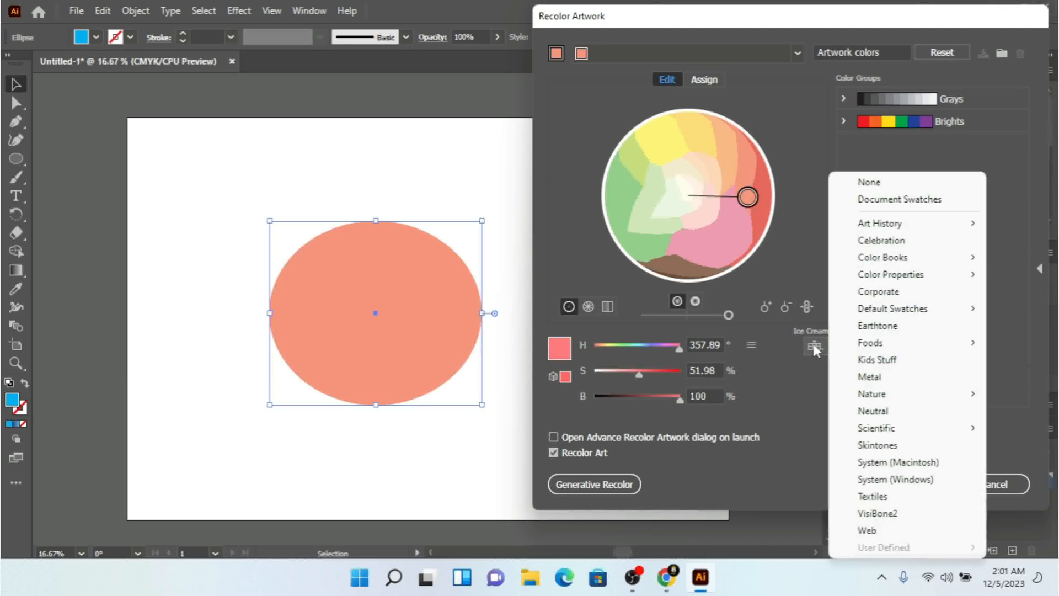
mouse_move(934, 395)
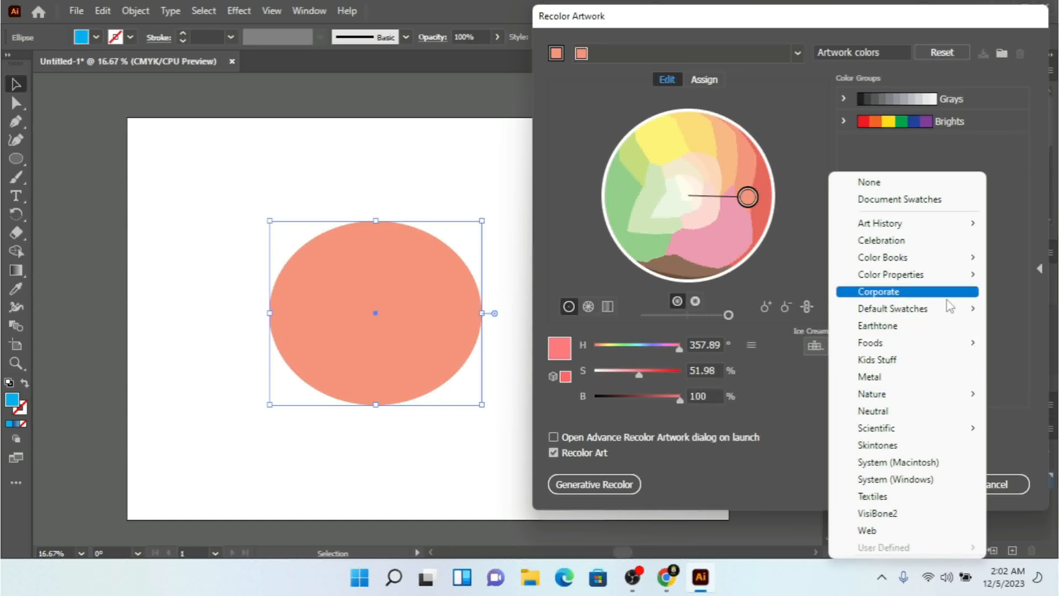
mouse_move(940, 348)
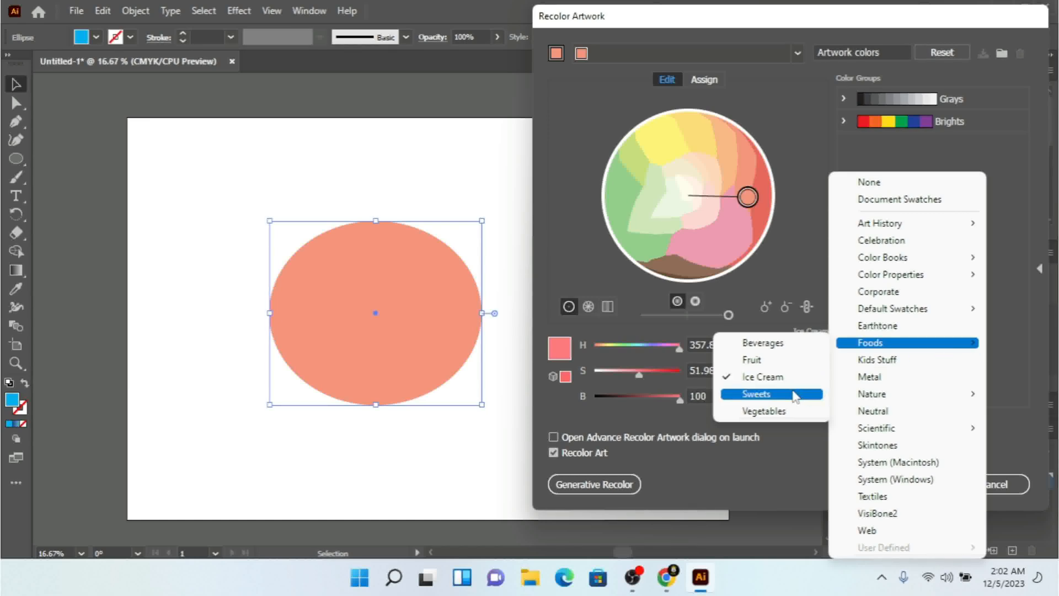
left_click(779, 410)
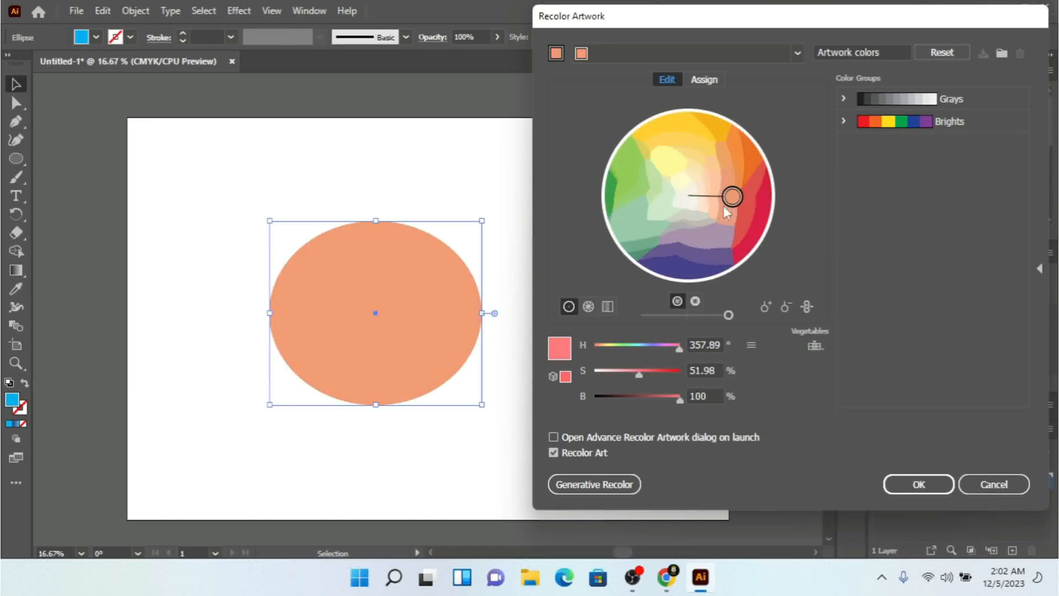
left_click_drag(725, 210, 718, 179)
Limit the recolor colors to the Corporate library and recolor the ellipse green, about hue 134° and saturation 62%
left_click(816, 347)
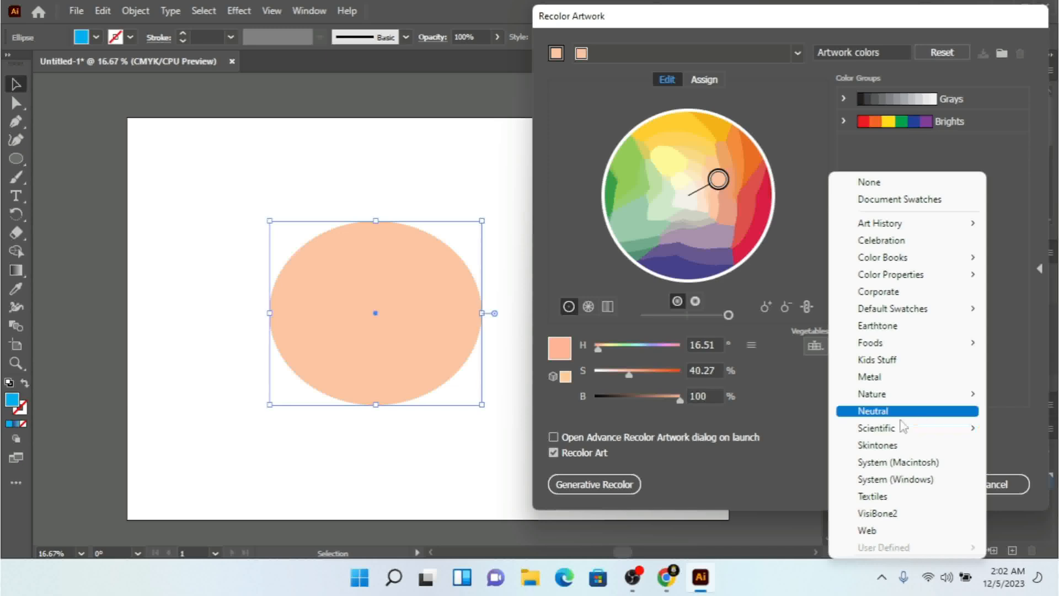
mouse_move(904, 433)
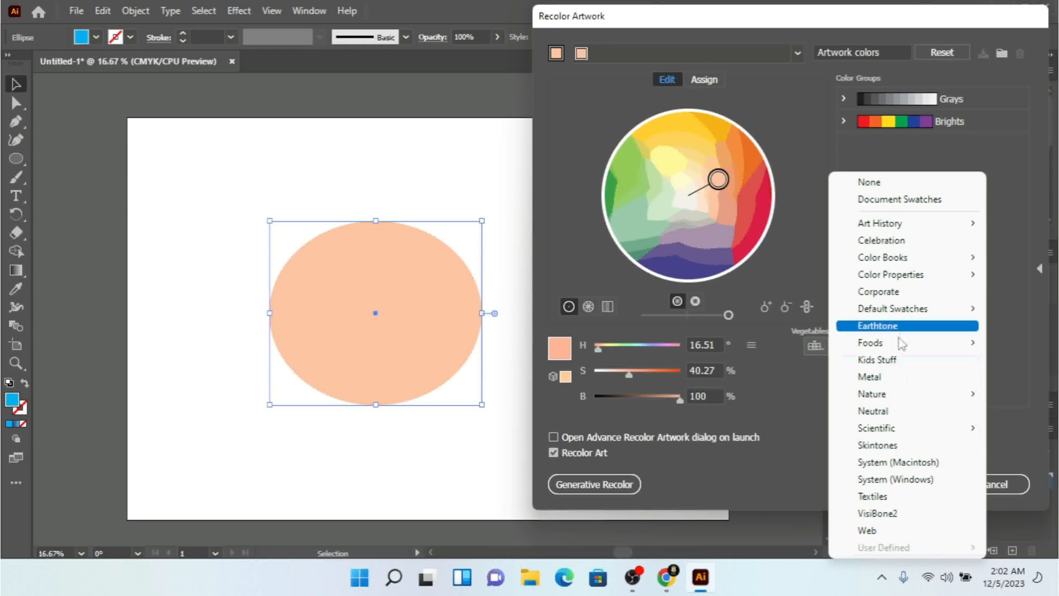
left_click(918, 291)
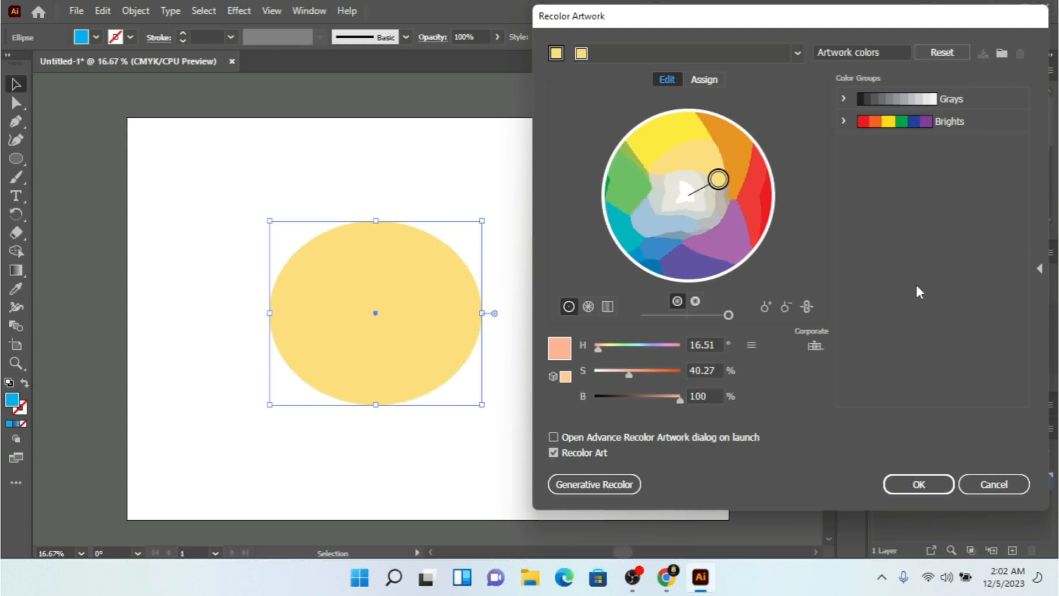
left_click_drag(717, 186, 637, 198)
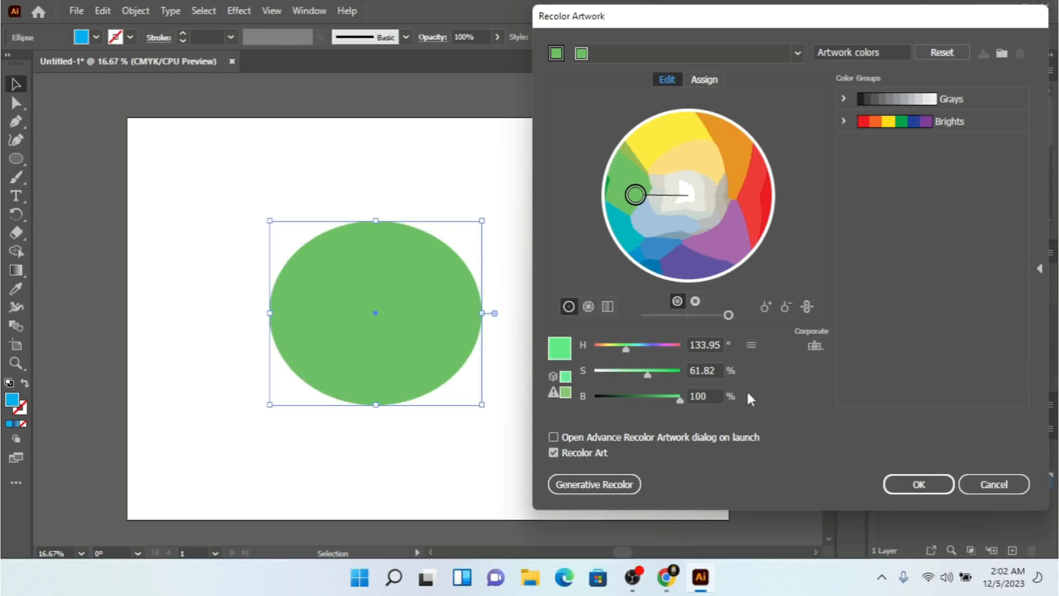
Compare the ellipse with recoloring off and on, and shift its green to about 71% saturation
left_click(574, 457)
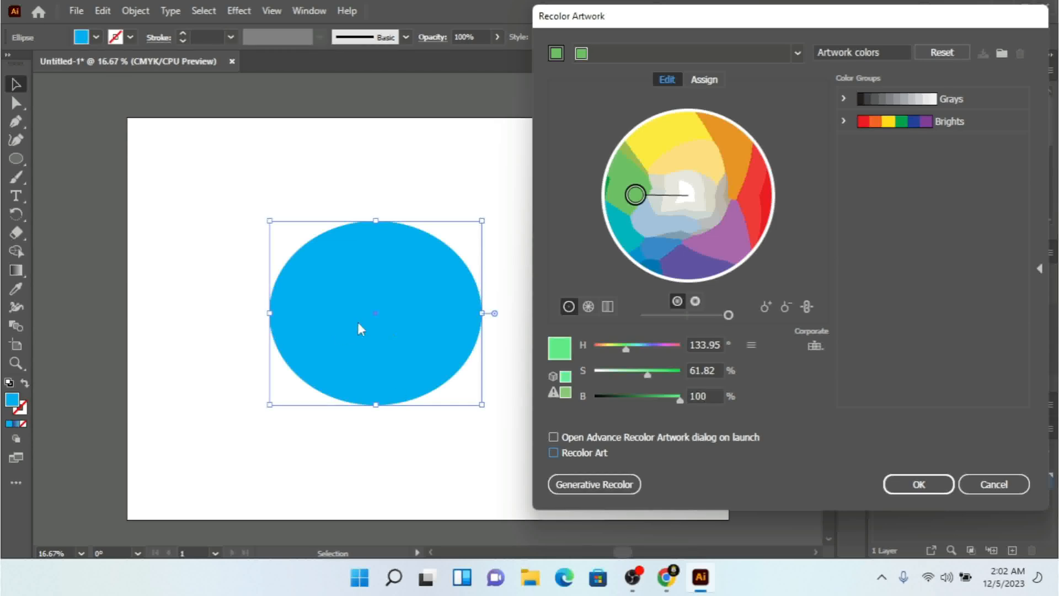
left_click(572, 452)
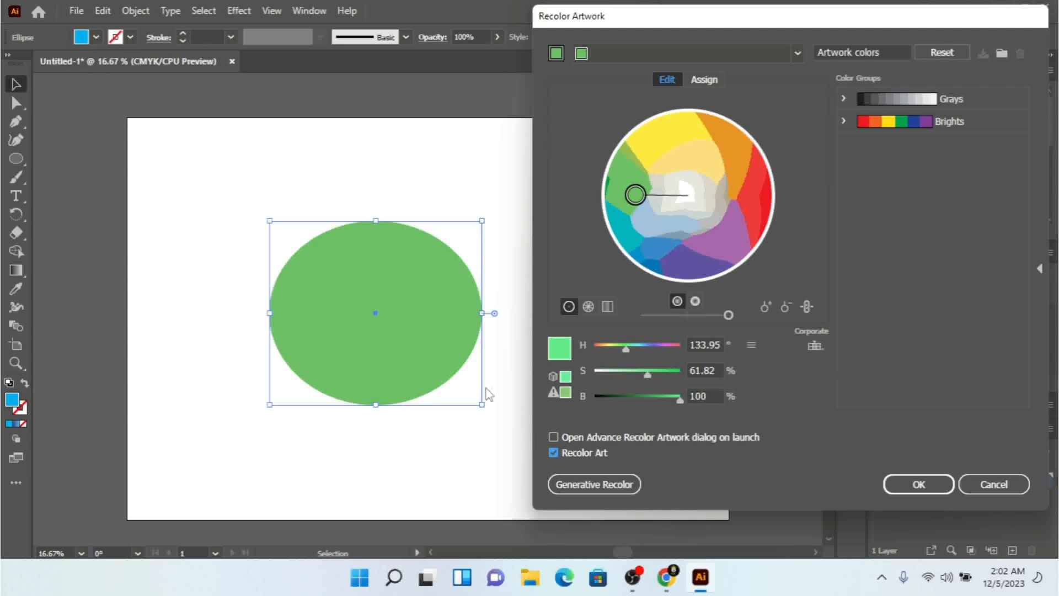
mouse_move(635, 195)
left_mouse_down()
mouse_move(629, 170)
mouse_move(627, 194)
left_mouse_up()
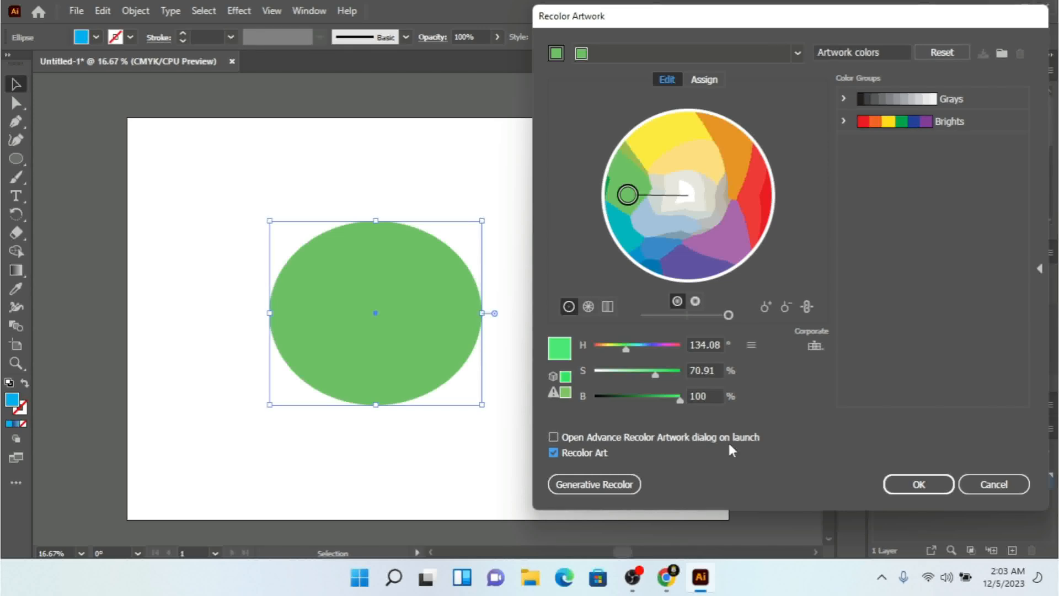
Set the advanced Recolor Artwork dialog to open on launch and apply the green recolor to the ellipse
left_click(588, 438)
left_click(916, 485)
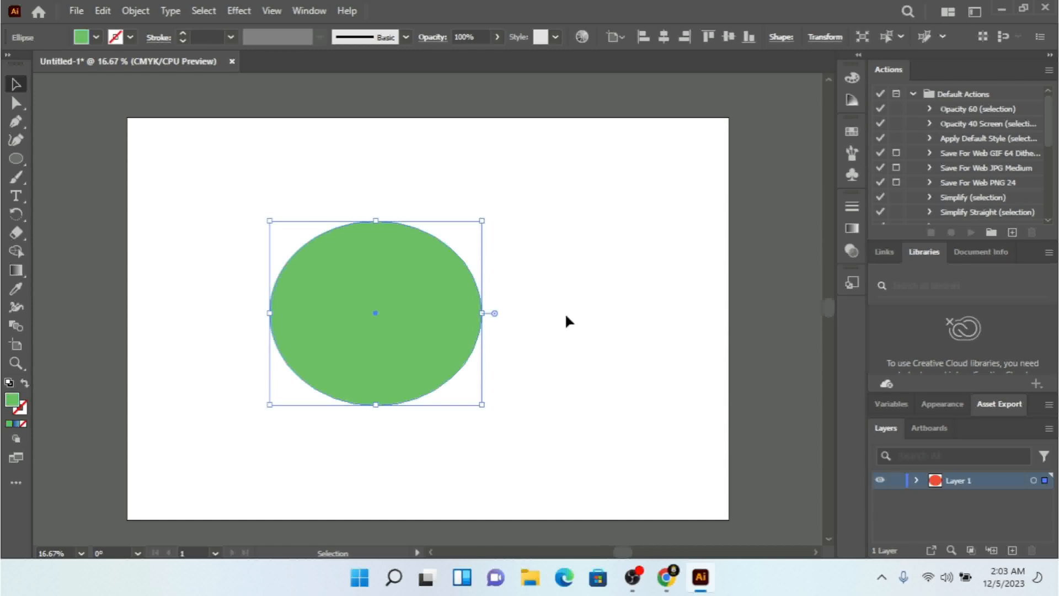
Duplicate the green ellipse, place the copy overlapping the original's upper-left part, and fill the copy with yellow
key("a")
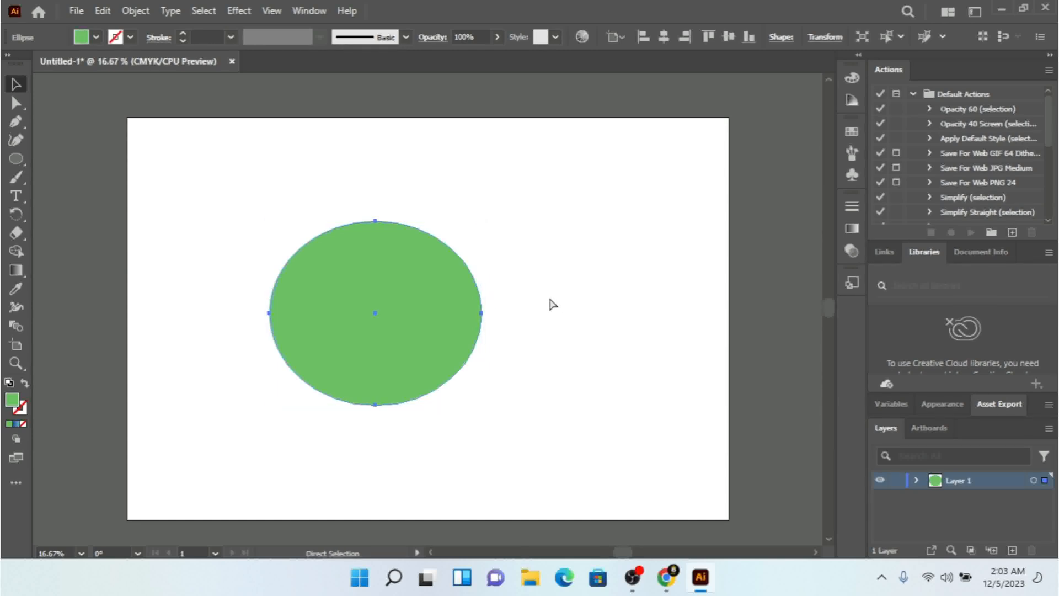
key("v")
key("ctrl+v")
left_click_drag(482, 293, 310, 210)
left_click(95, 38)
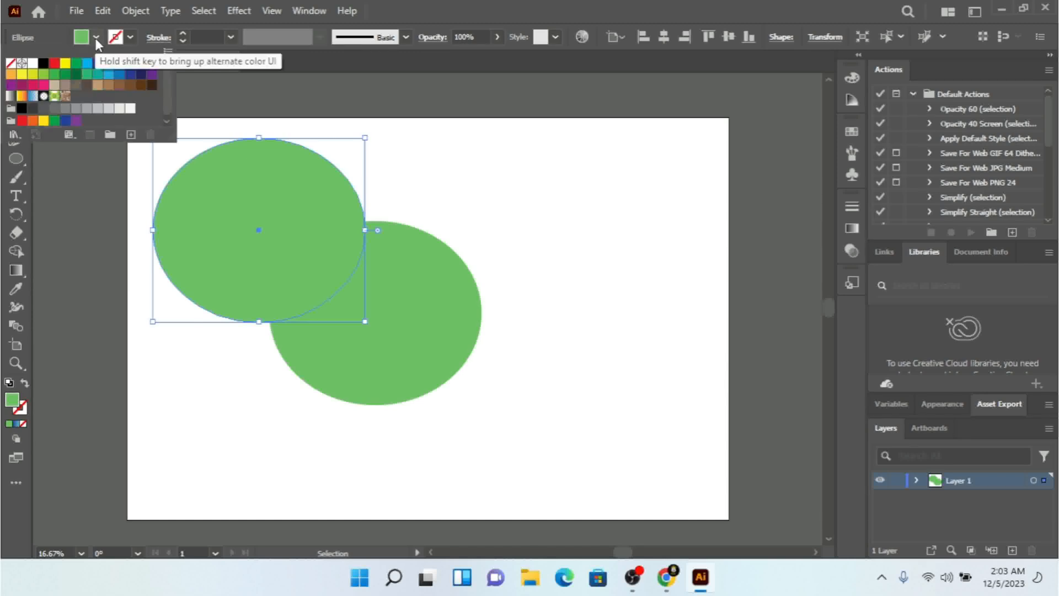
left_click(65, 66)
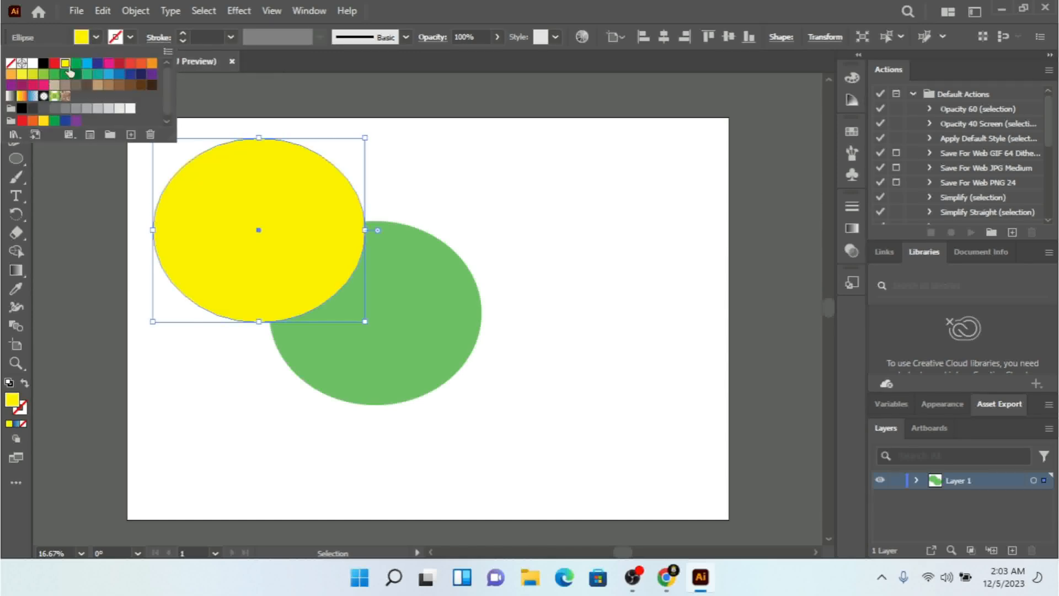
left_click(537, 242)
Select both ellipses, turn off opening the advanced Recolor Artwork dialog on launch, and confirm the dialog
left_click_drag(553, 130, 163, 361)
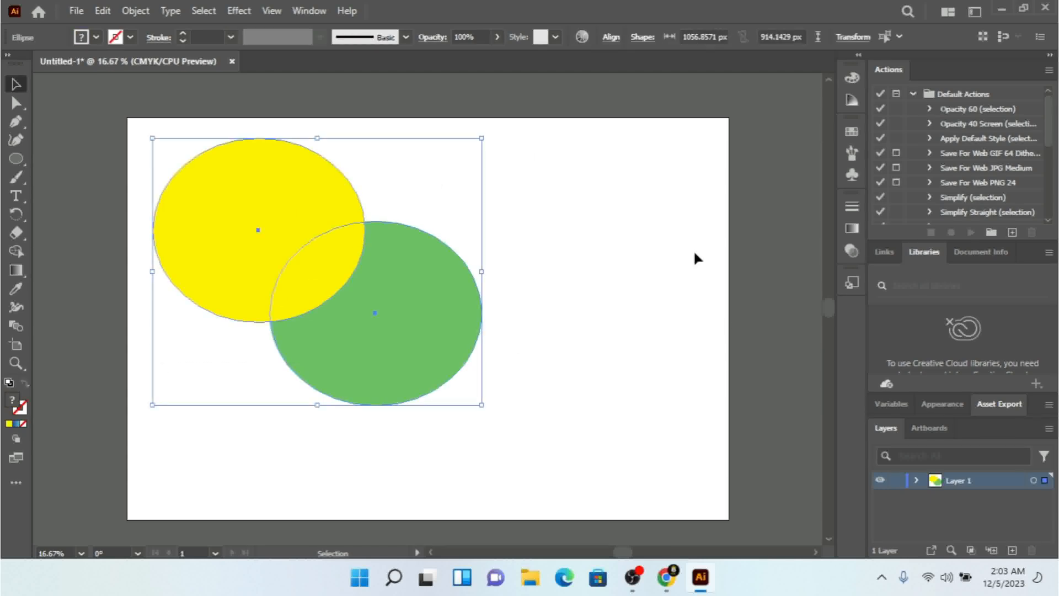
left_click(584, 39)
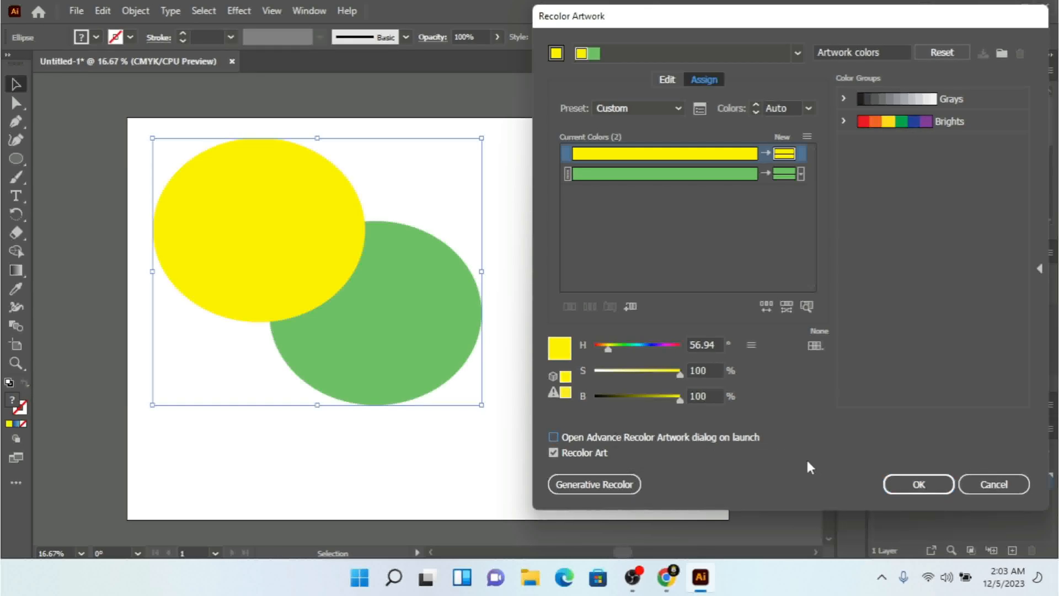
left_click(917, 483)
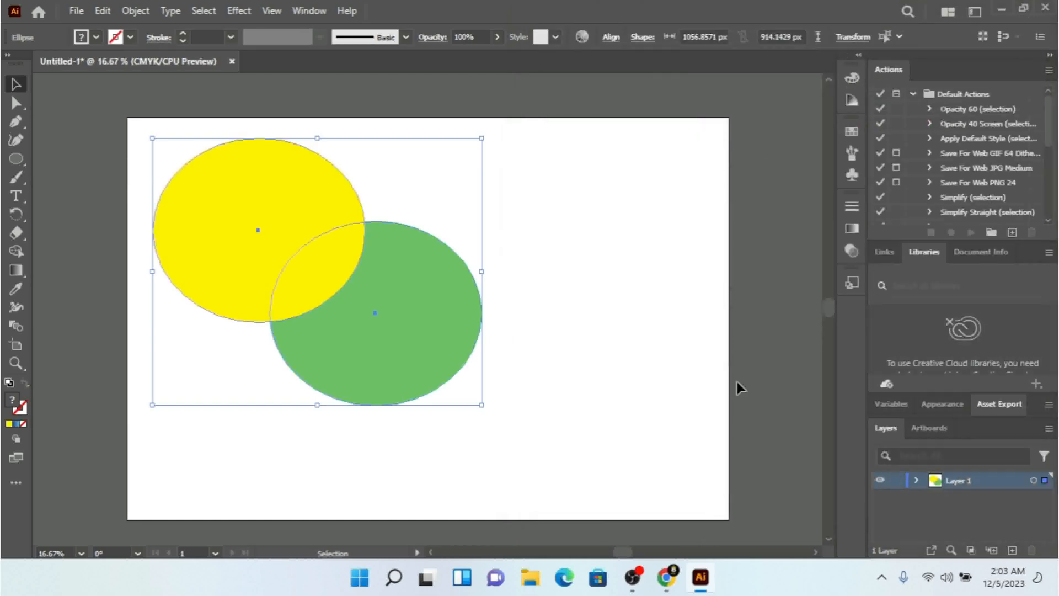
Recolor both ellipses with the linked color wheel handles, ending on pale yellow and tan, and reduce gray's share of the prominent colors
left_click(582, 37)
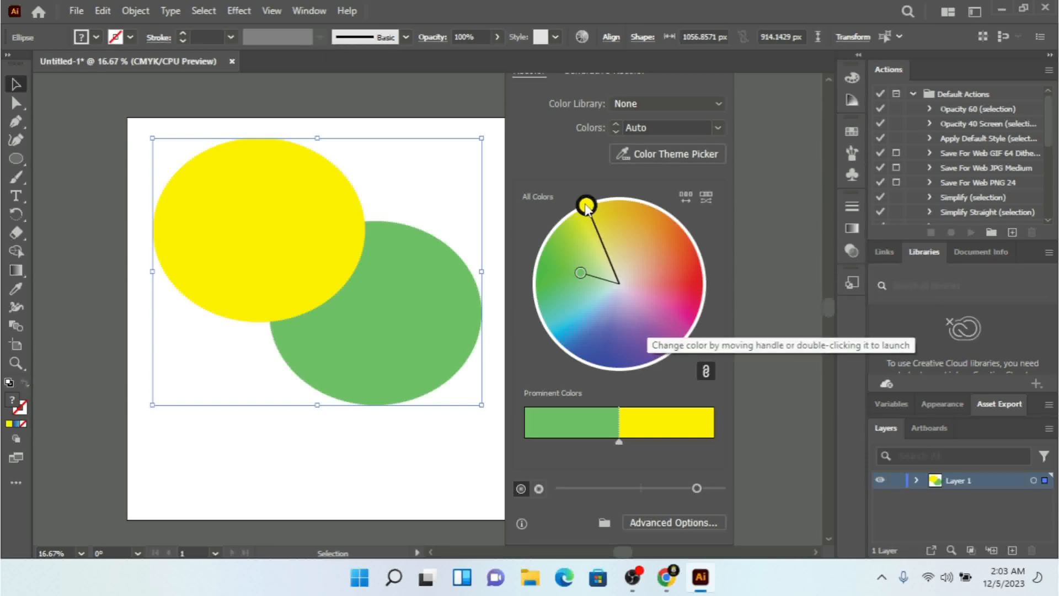
left_click_drag(586, 206, 577, 298)
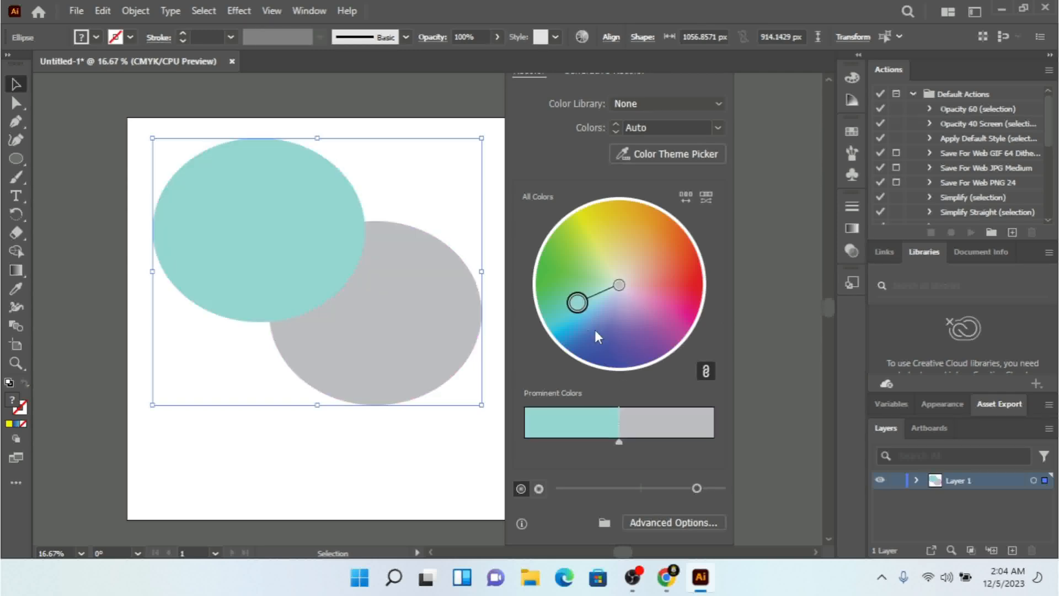
left_click(605, 322)
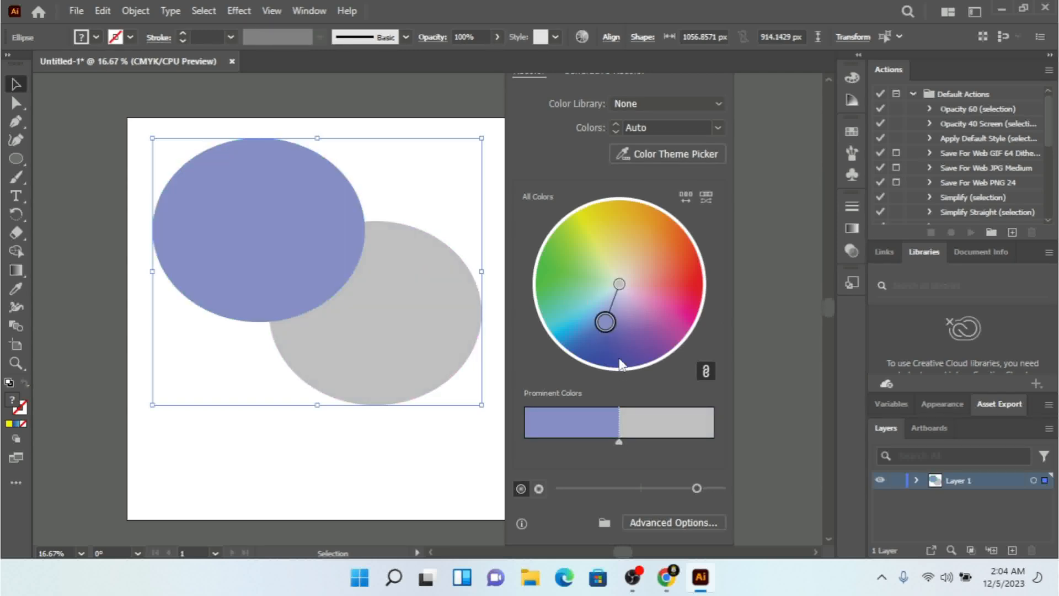
left_click_drag(607, 325, 638, 238)
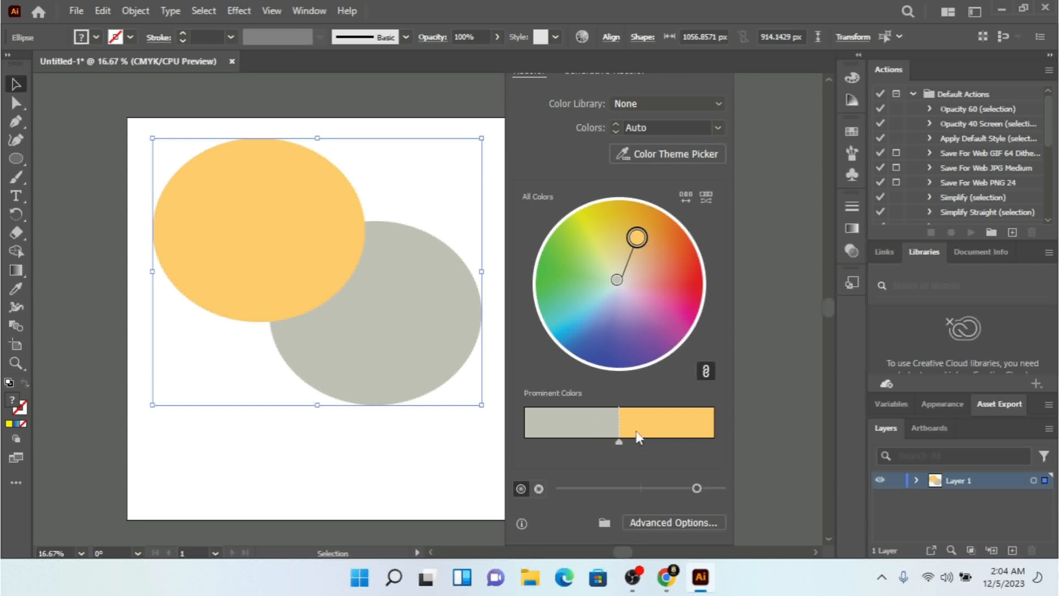
mouse_move(622, 442)
left_mouse_down()
mouse_move(670, 445)
mouse_move(564, 444)
left_mouse_up()
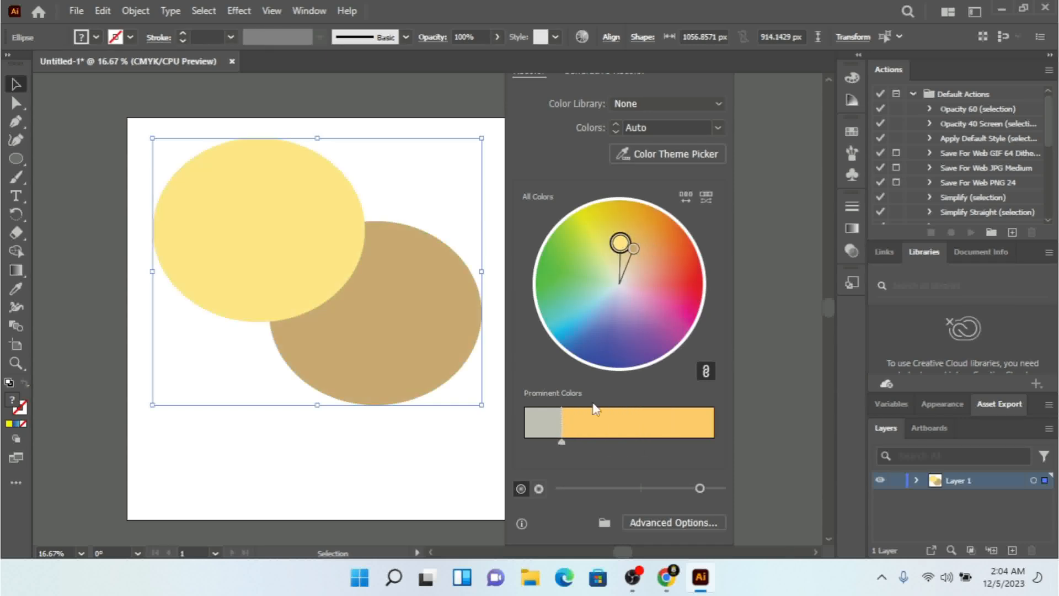
Examine the yellow and green color assignments in the advanced options and compare them with the color wheel view
left_click(676, 523)
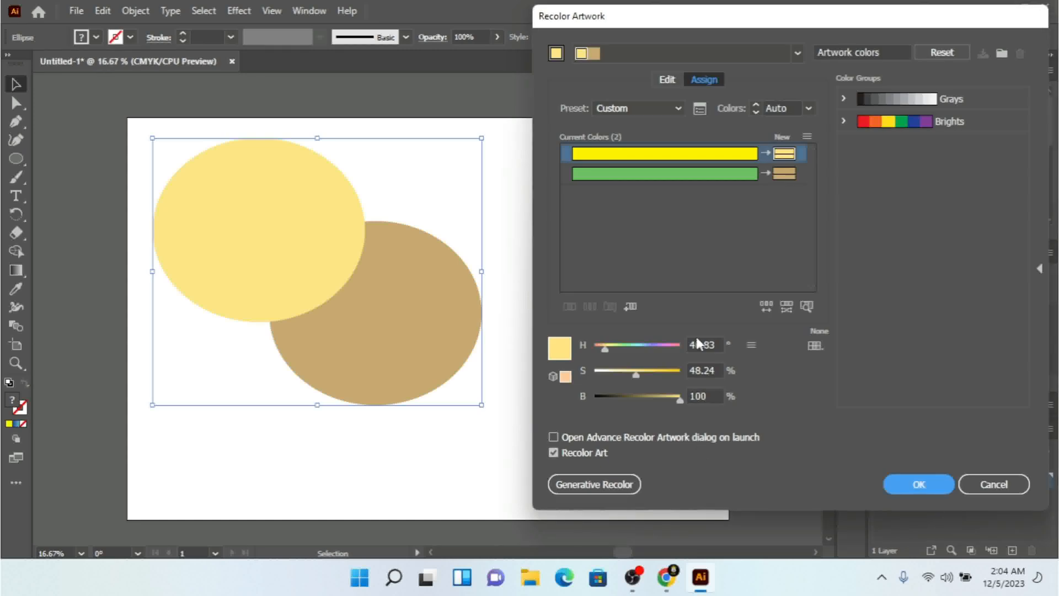
left_click(696, 175)
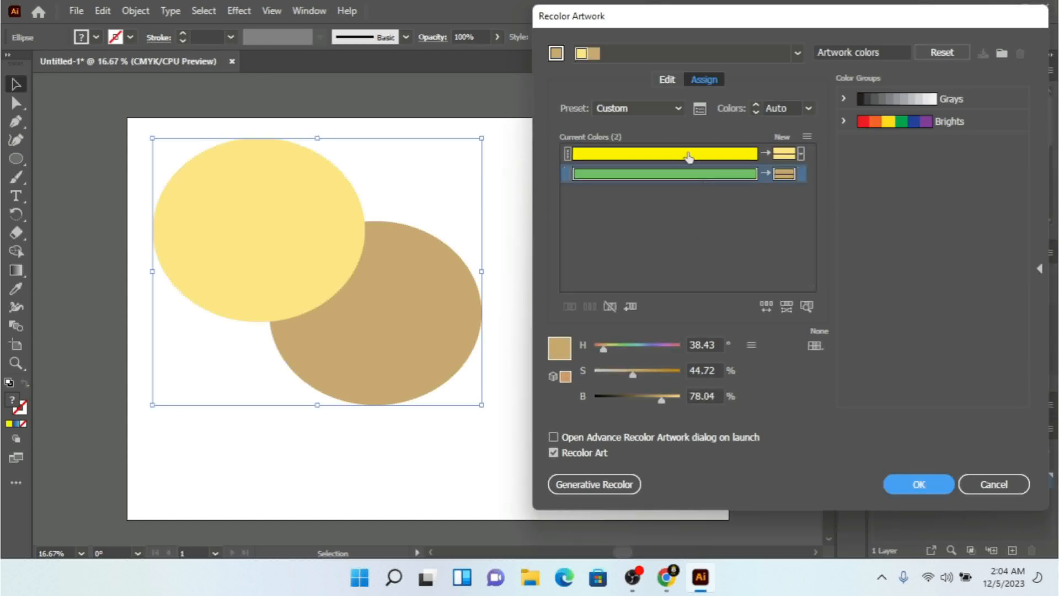
left_click(689, 154)
left_click(668, 81)
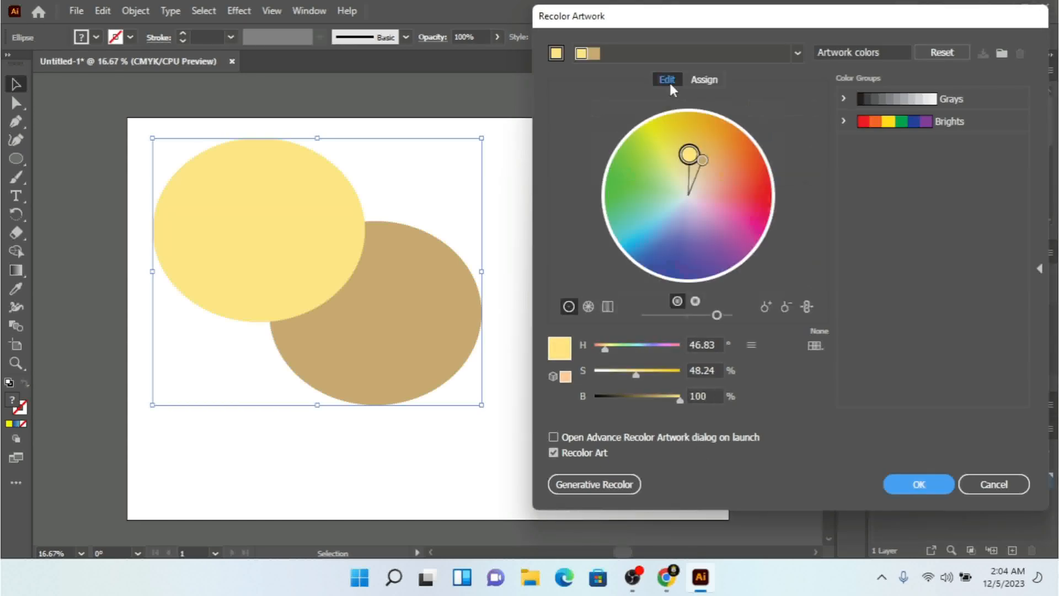
left_click(701, 80)
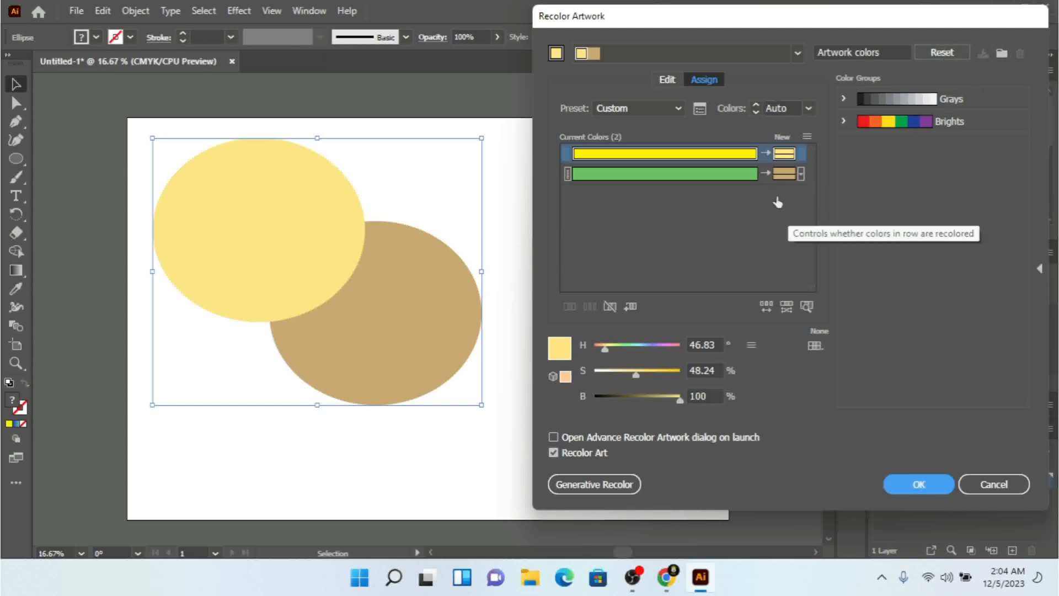
Save the pale yellow and tan artwork colors as a new color group, keeping the name Artwork colors
left_click(1005, 53)
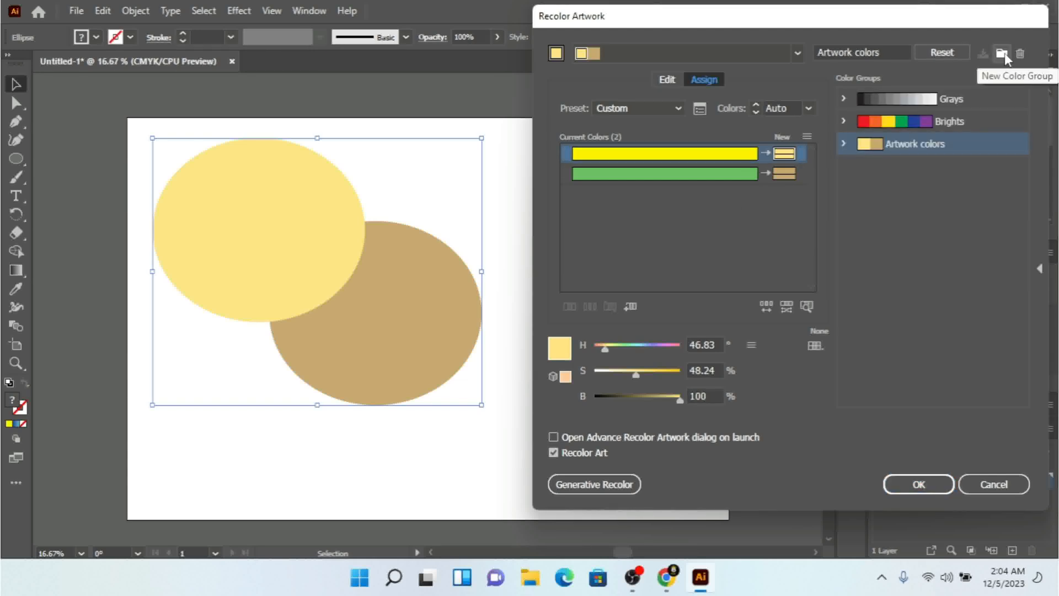
double_click(906, 155)
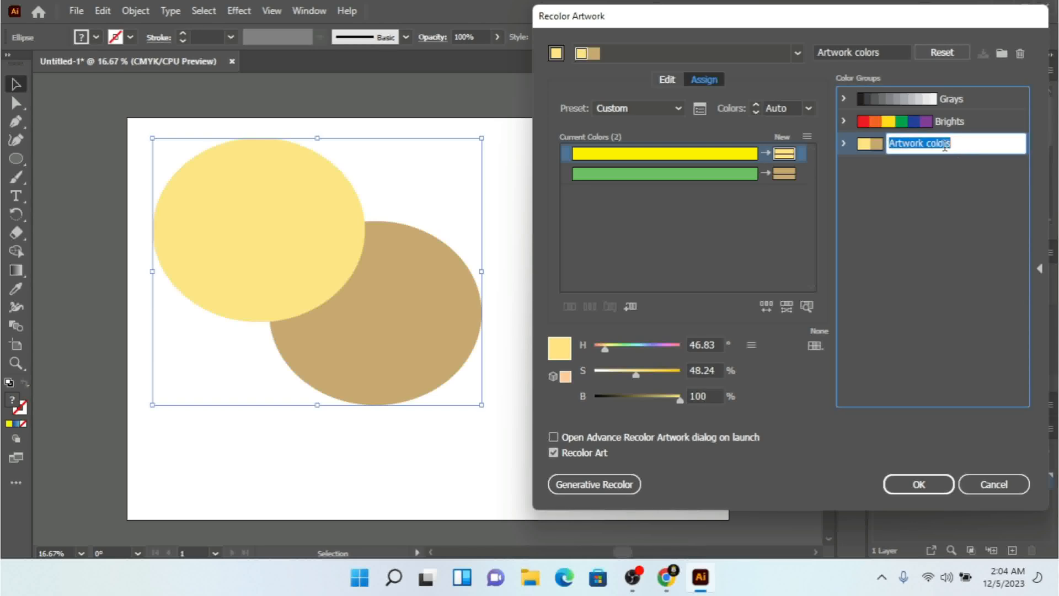
left_click(939, 211)
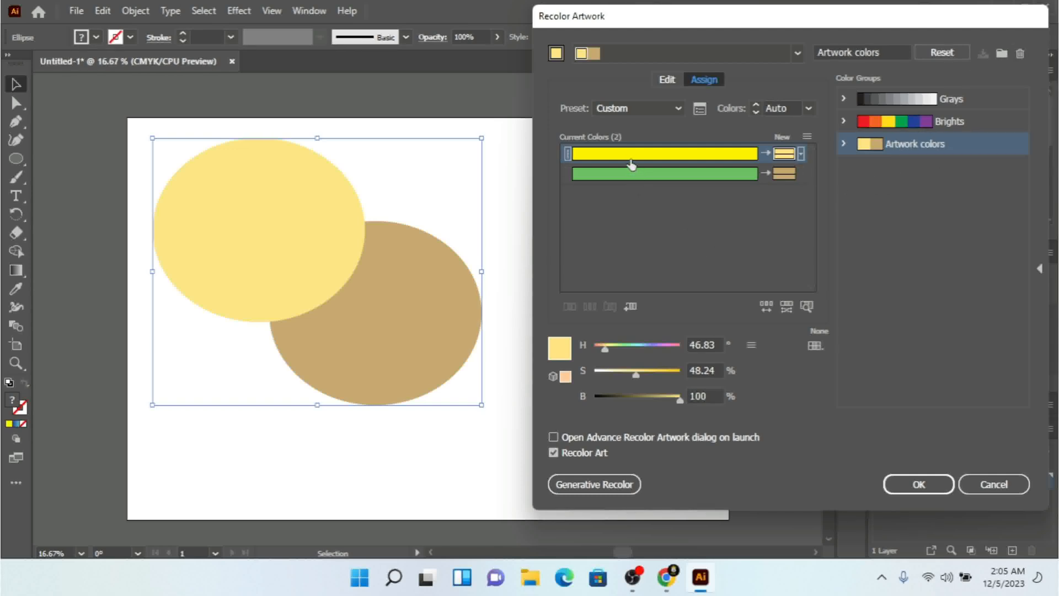
Set the pale yellow ellipse's replacement color to hue 251° and the tan ellipse's replacement color to 12% brightness
left_click(620, 355)
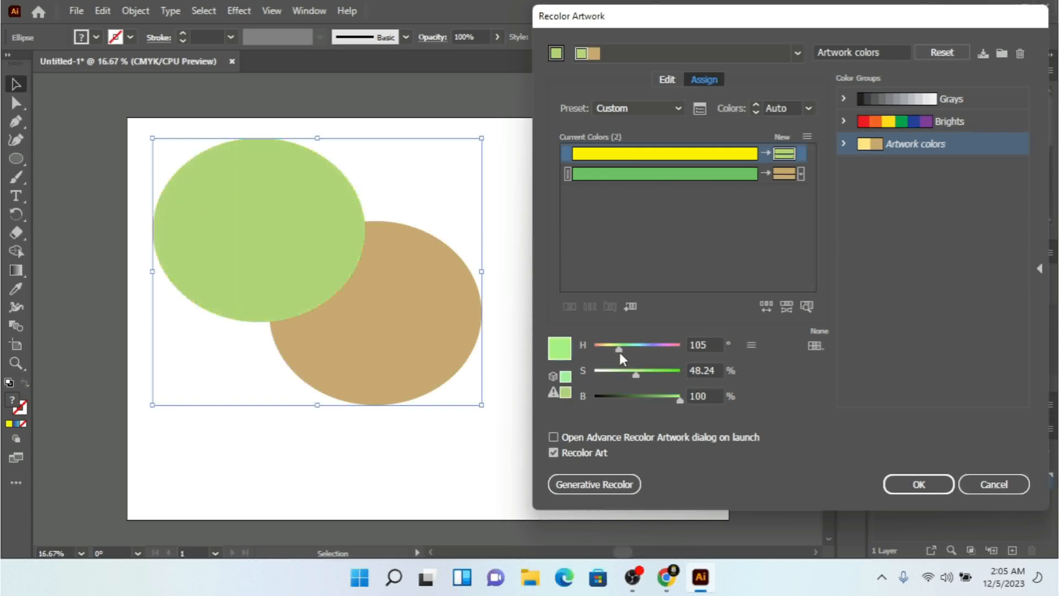
left_click_drag(620, 354, 655, 355)
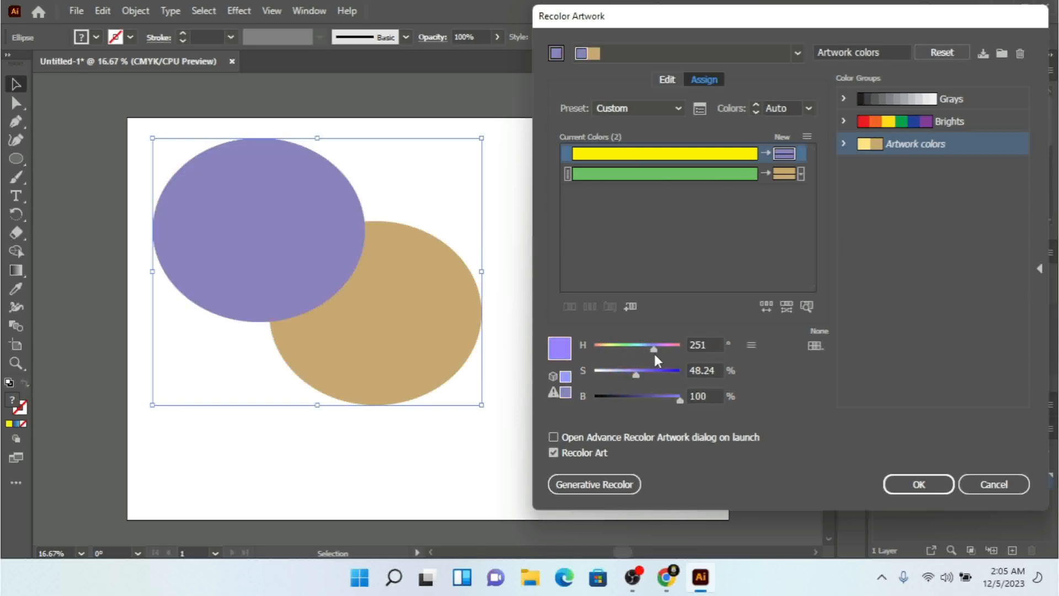
left_click(694, 181)
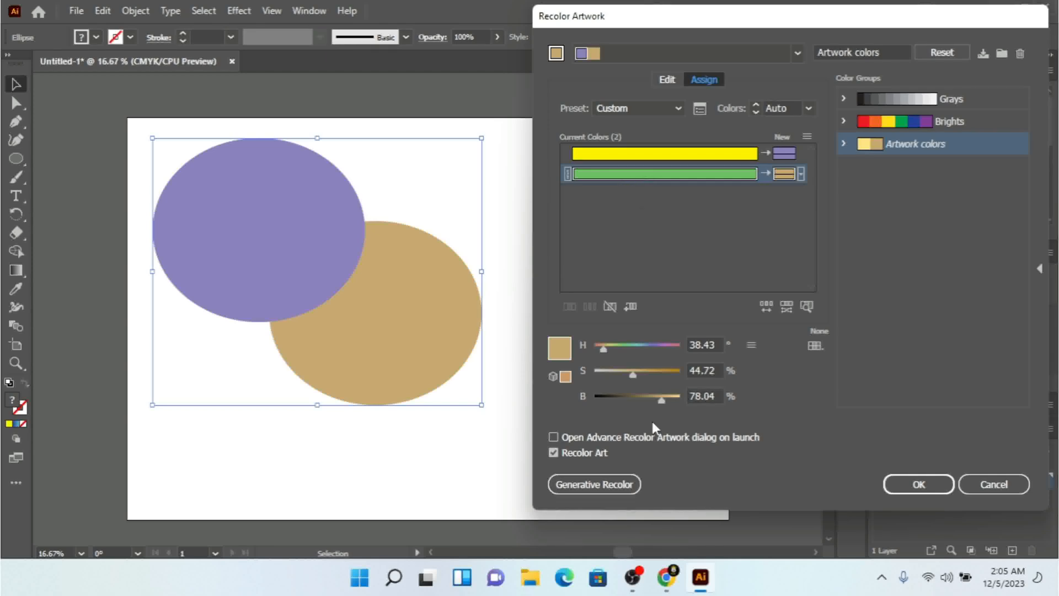
left_click_drag(647, 396, 603, 402)
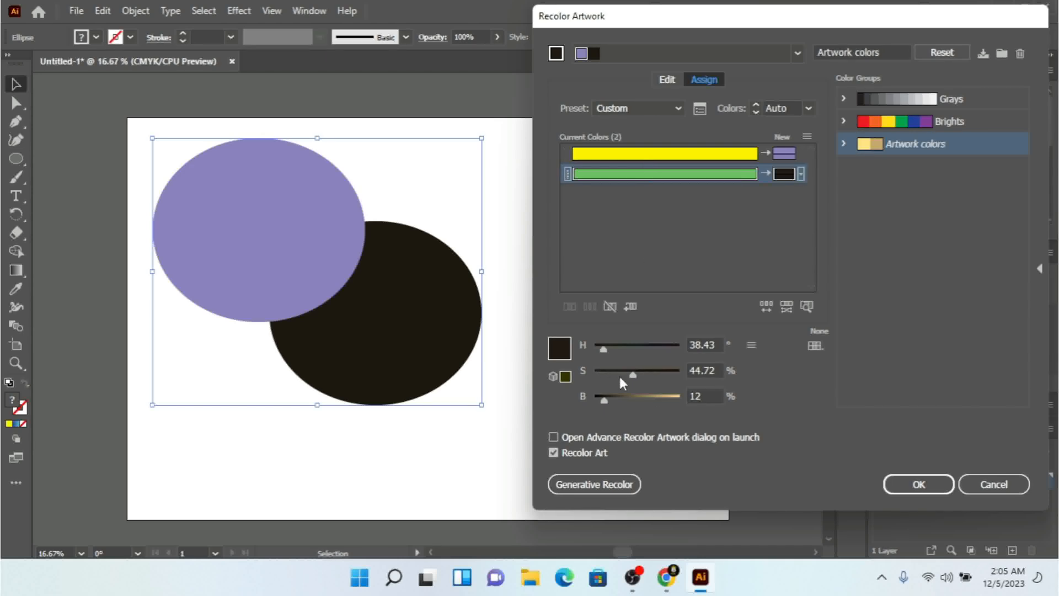
Add a new row to the current colors list in the color assignments
left_click(626, 308)
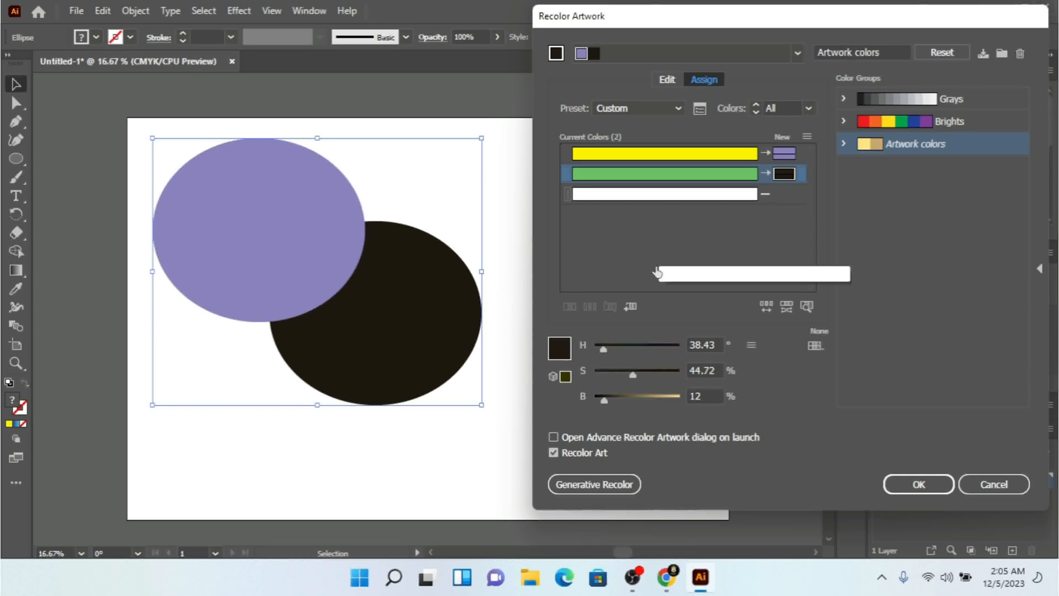
Add three more empty rows to the current colors list in the color assignments
left_click(632, 310)
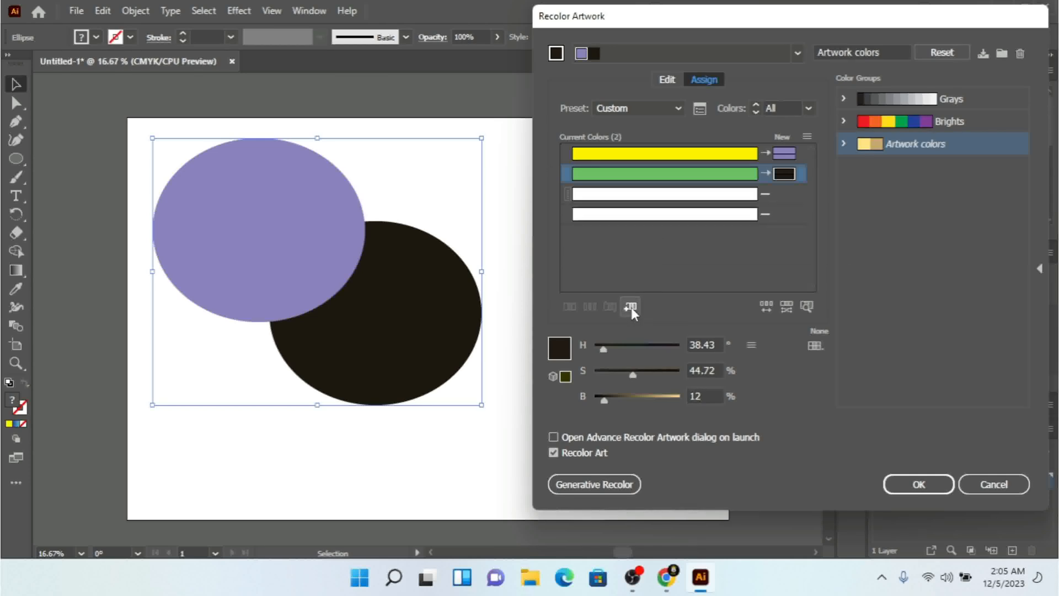
left_click(631, 307)
left_click(631, 307)
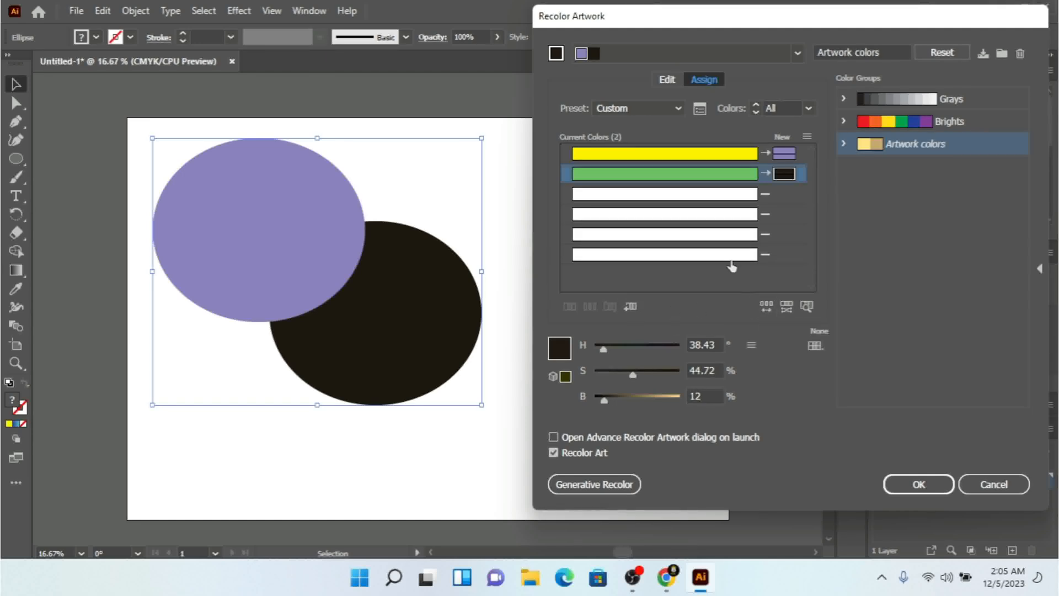
Randomly change the color order repeatedly, ending with the dark color assigned to yellow and purple assigned to green
left_click(767, 309)
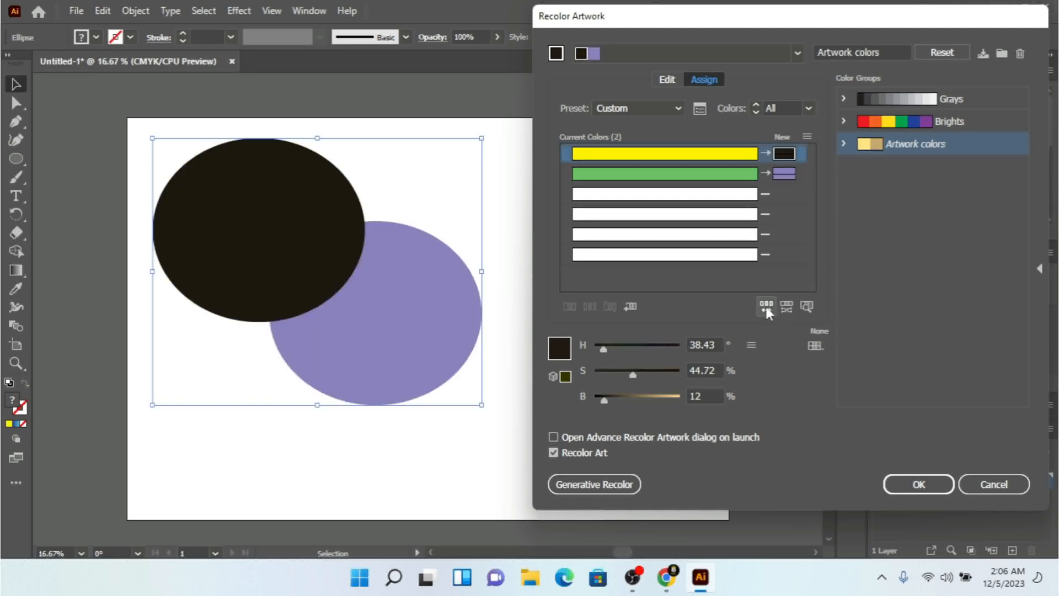
left_click(765, 306)
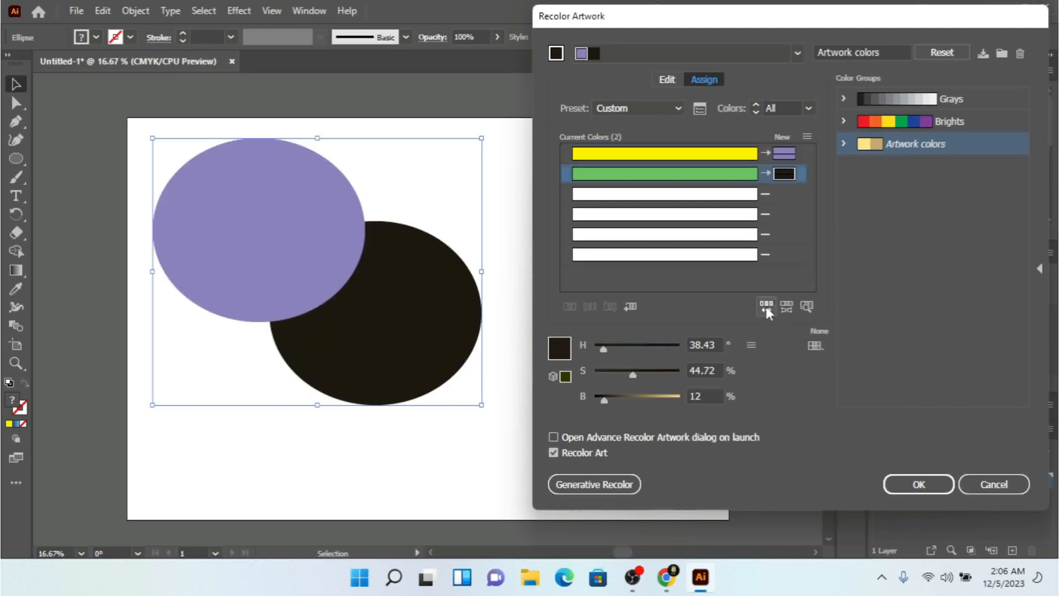
left_click(765, 306)
left_click(765, 306)
left_click(765, 306)
left_click(765, 306)
left_click(765, 306)
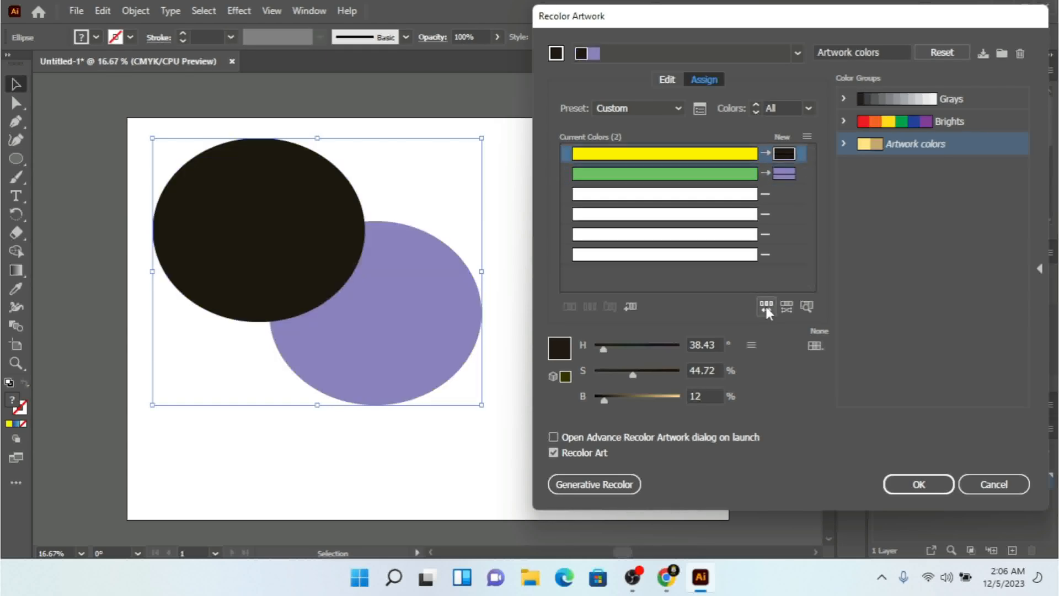
left_click(766, 306)
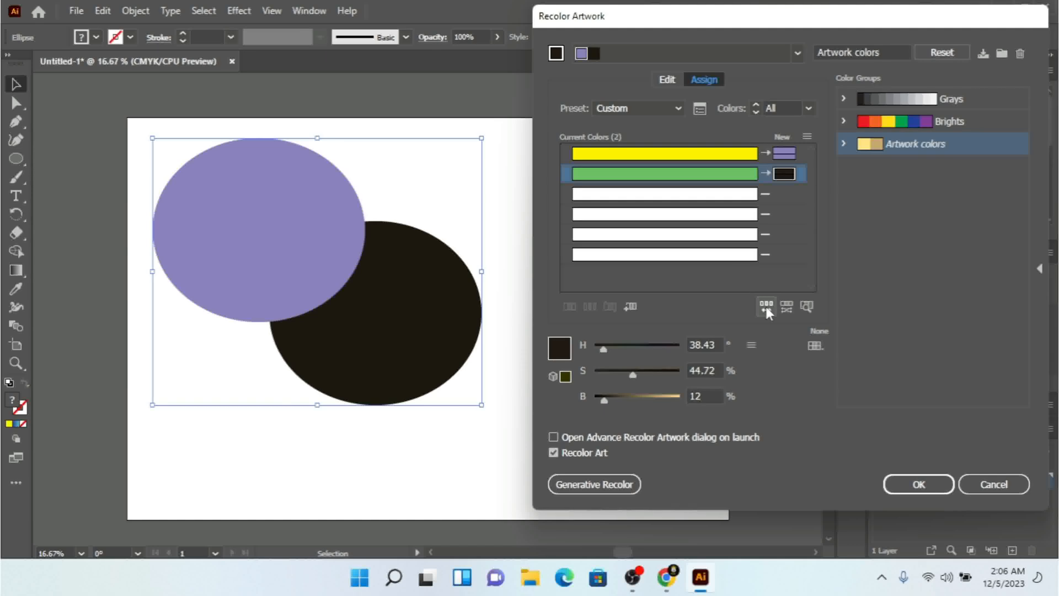
left_click(766, 306)
left_click(765, 306)
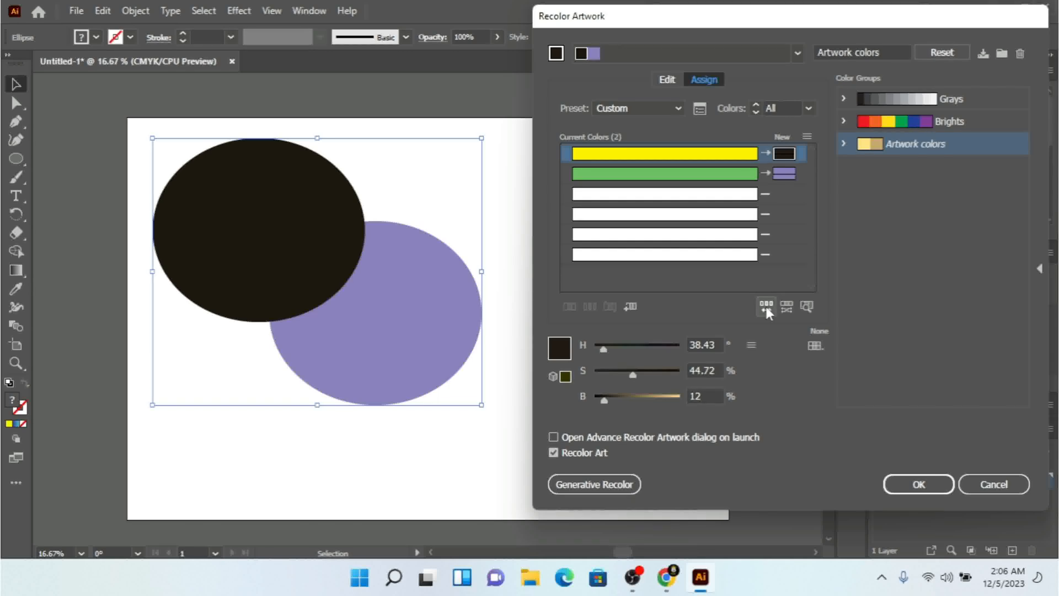
Switch recoloring off and back on for the green and yellow rows, leaving both rows recolored
left_click(768, 176)
left_click(765, 176)
left_click(765, 175)
left_click(766, 176)
left_click(766, 177)
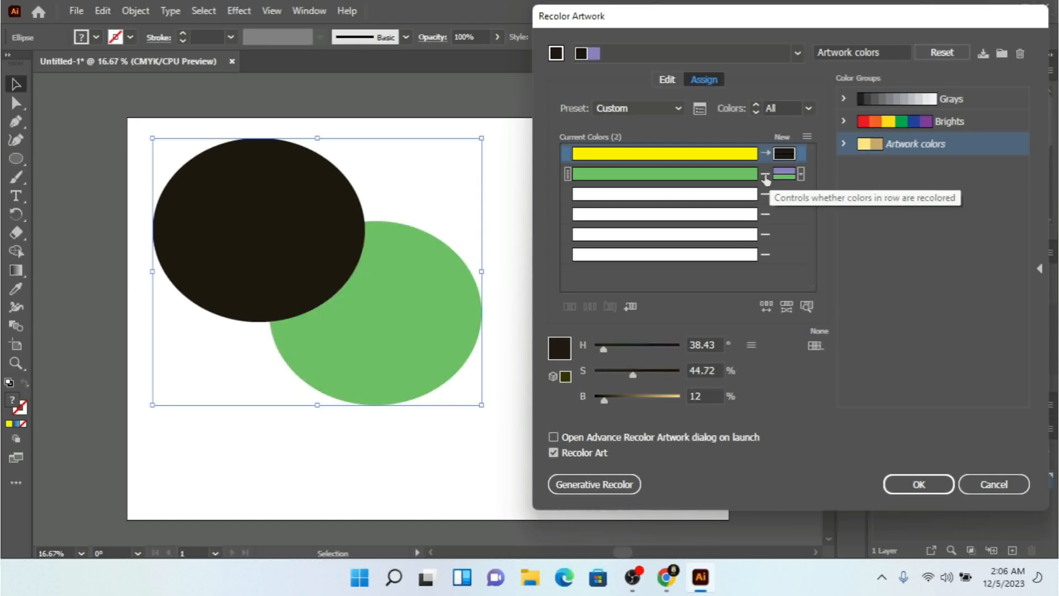
left_click(765, 176)
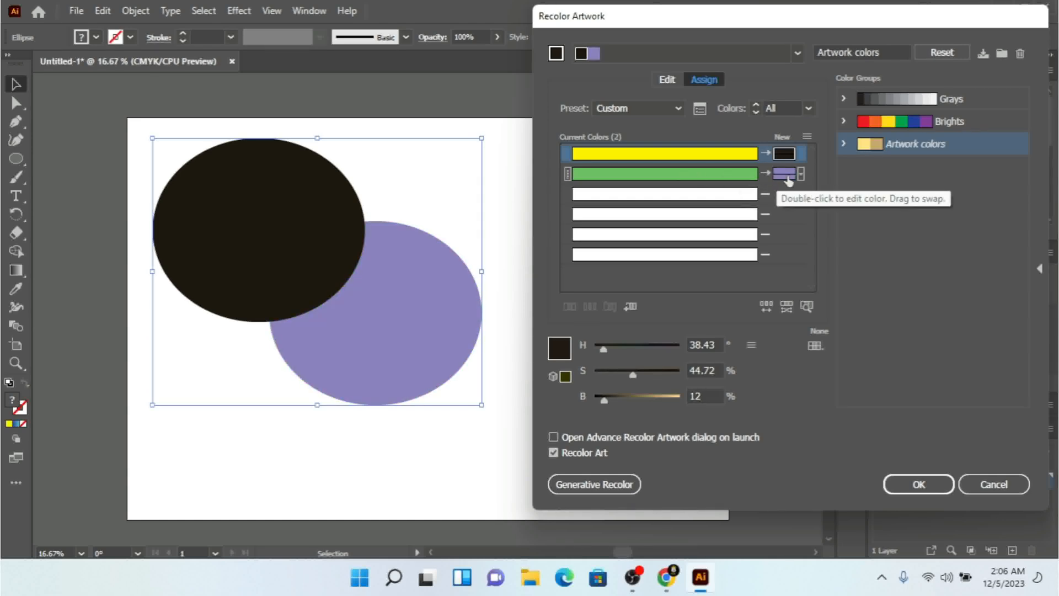
left_click(765, 176)
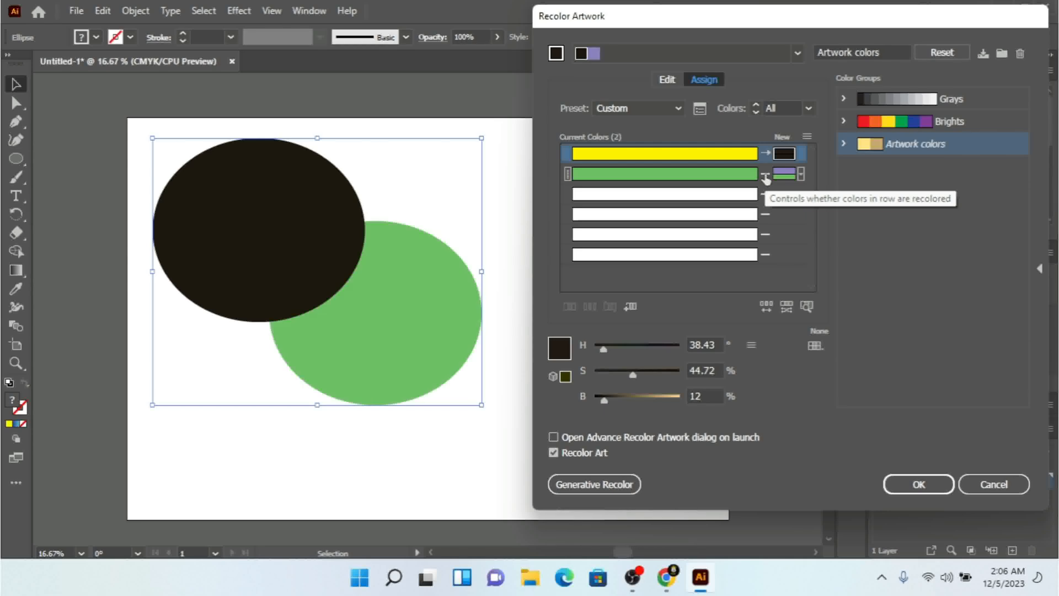
left_click(774, 175)
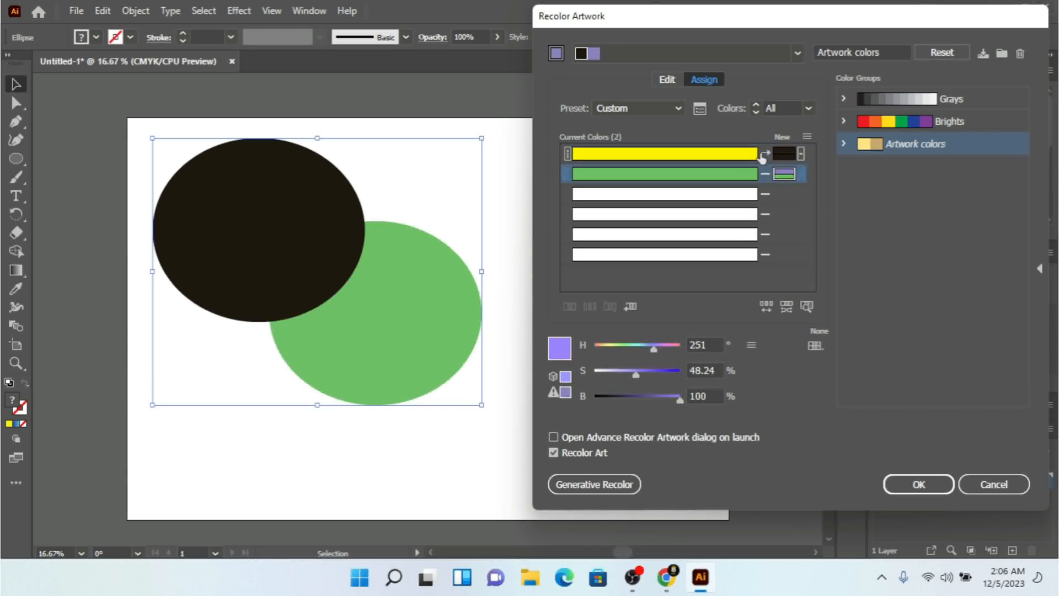
left_click(764, 155)
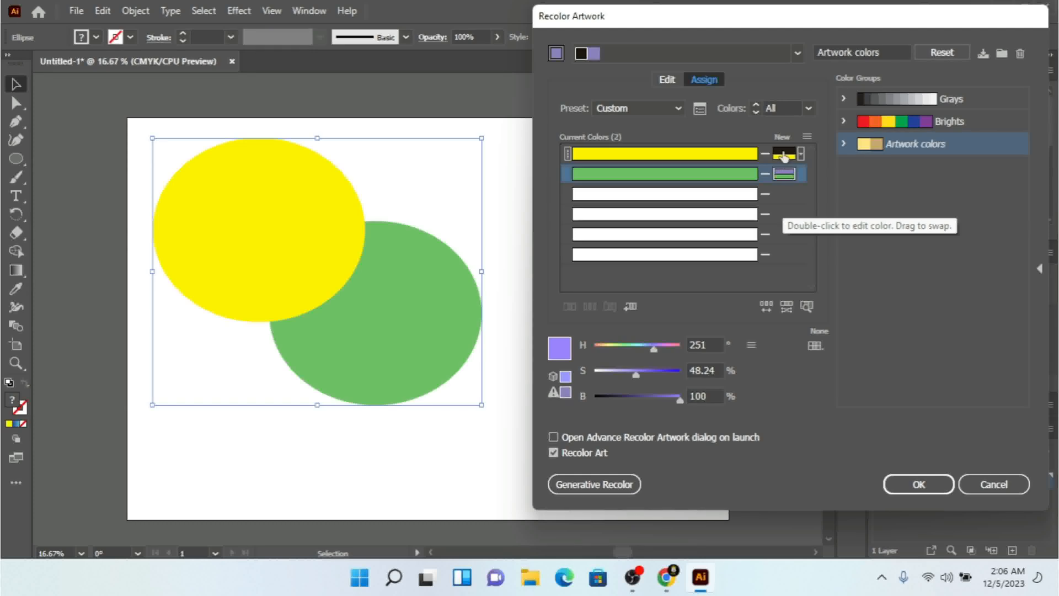
left_click(765, 156)
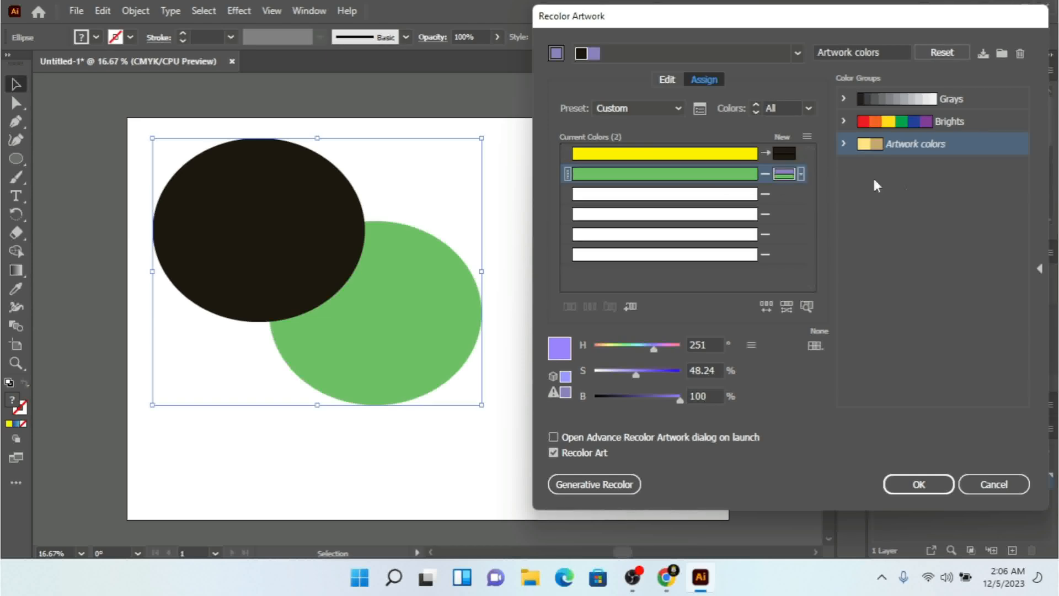
left_click(766, 173)
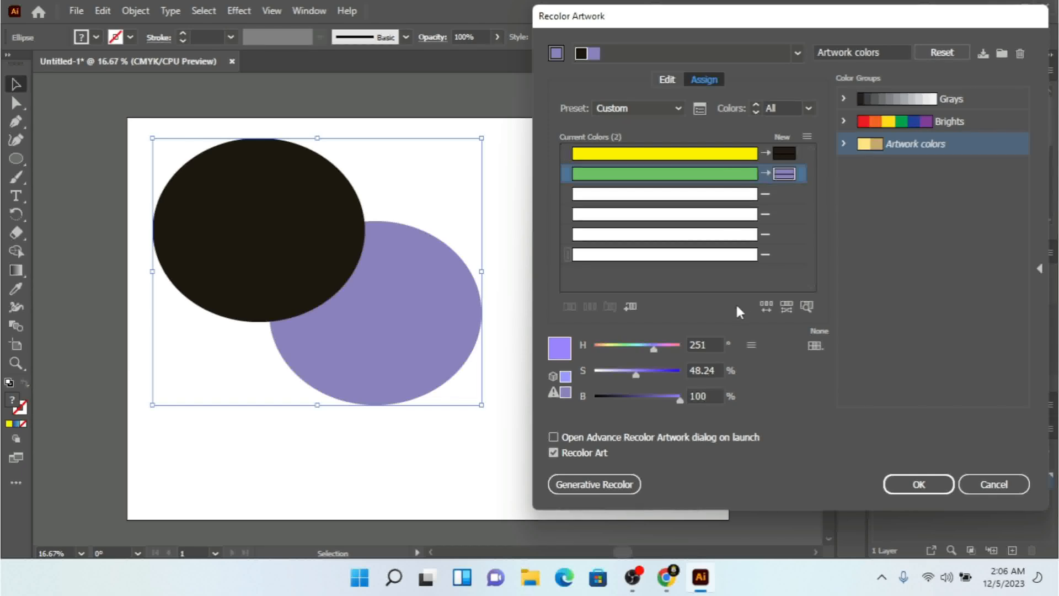
Randomly change the saturation and brightness repeatedly, ending with a golden brown ellipse and a purple one
left_click(786, 309)
left_click(786, 308)
left_click(786, 309)
left_click(786, 309)
left_click(786, 309)
left_click(786, 308)
left_click(786, 308)
left_click(785, 309)
left_click(786, 309)
left_click(786, 309)
left_click(786, 309)
left_click(786, 309)
left_click(786, 309)
left_click(786, 309)
left_click(792, 309)
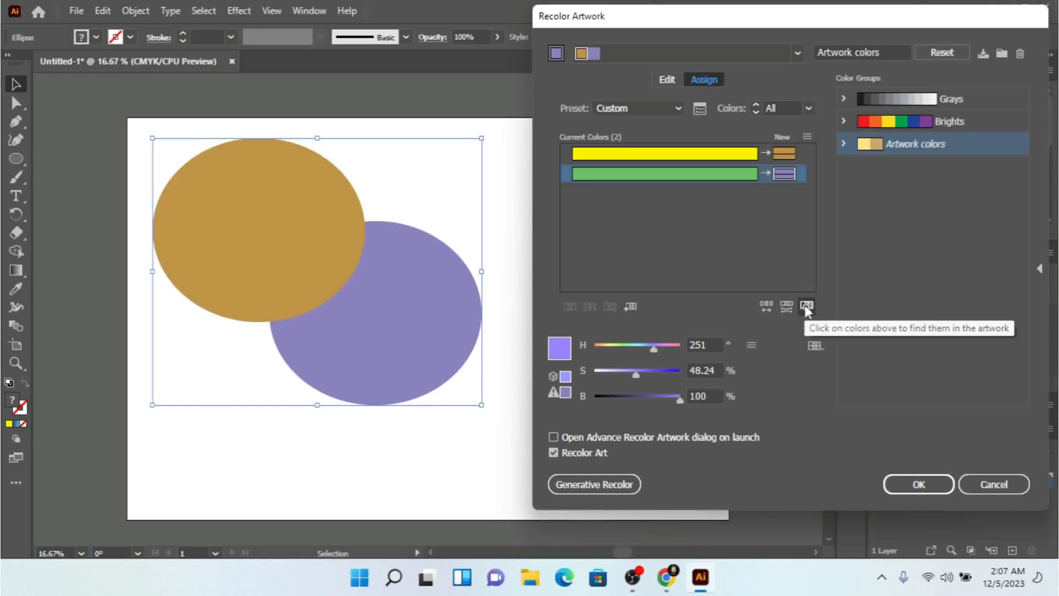
Toggle the option that finds clicked colors in the artwork on and off, finishing with Recolor Art enabled
left_click(806, 307)
left_click(805, 306)
left_click(806, 306)
left_click(806, 307)
left_click(806, 306)
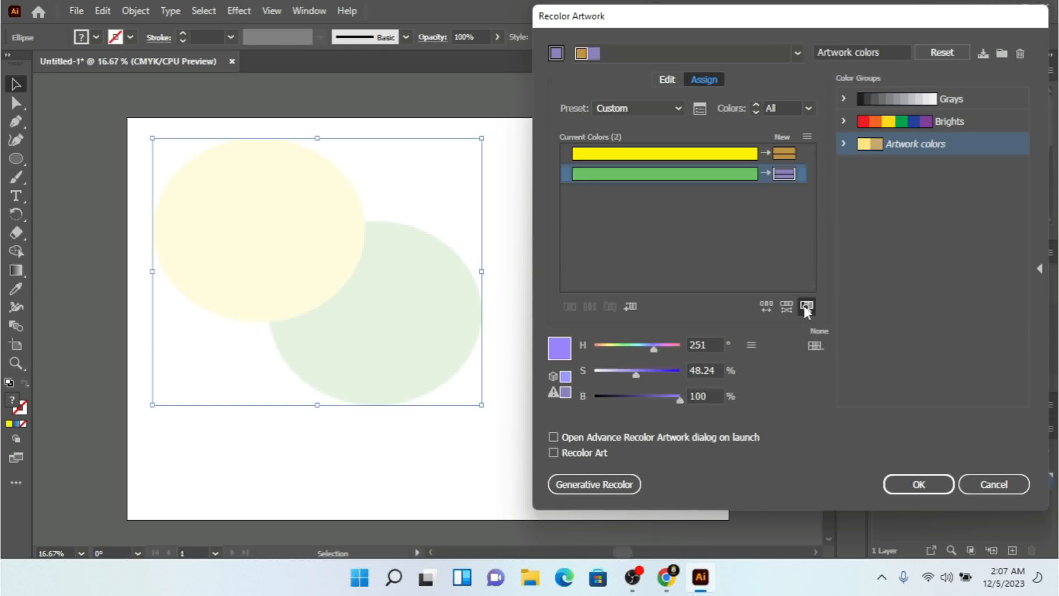
left_click(804, 306)
left_click(804, 307)
left_click(804, 306)
left_click(804, 306)
left_click(805, 307)
left_click(805, 306)
left_click(809, 307)
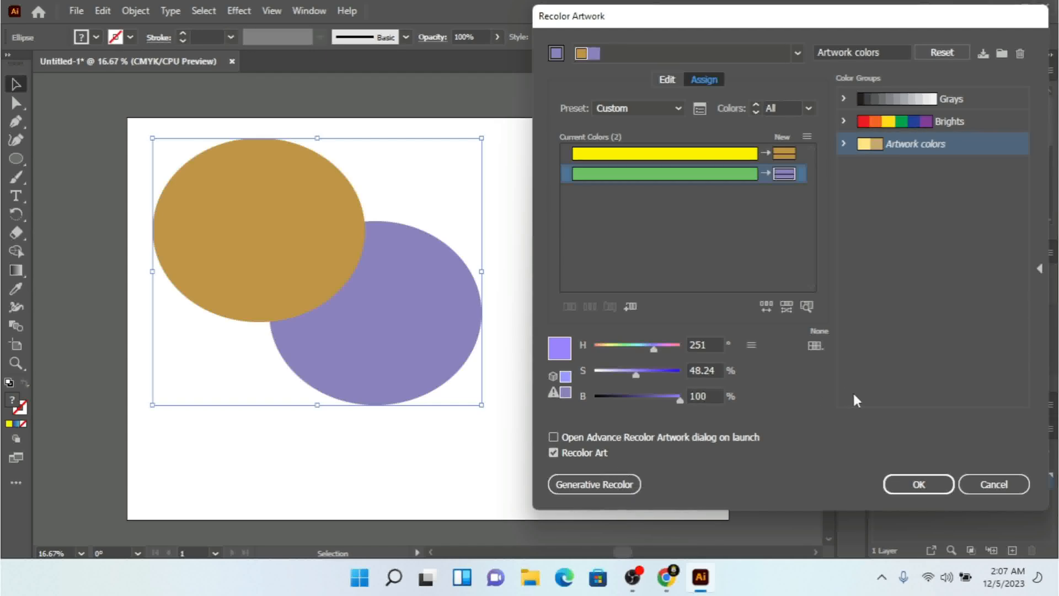
left_click(808, 306)
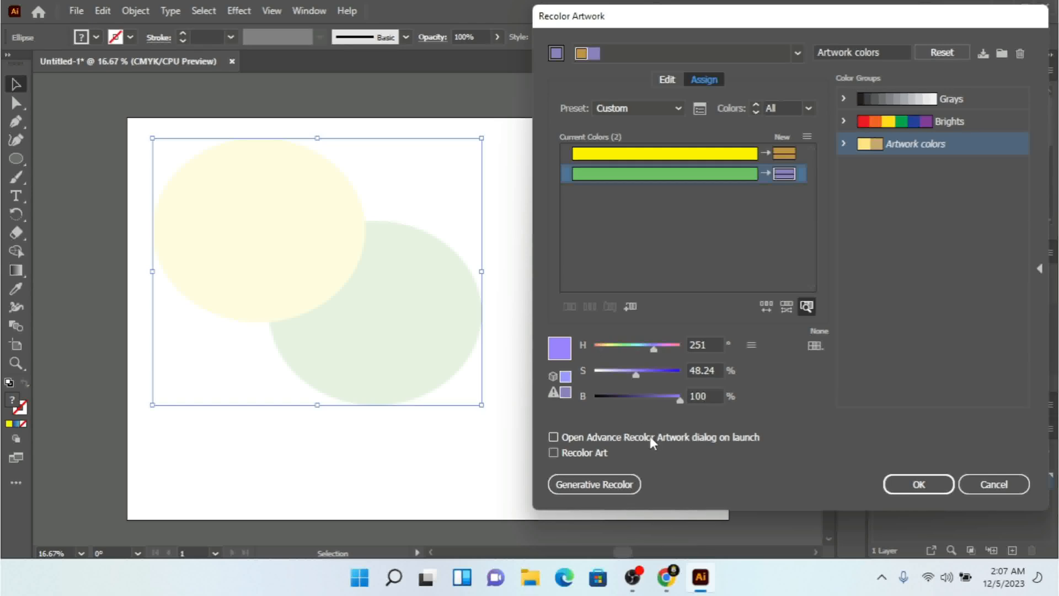
left_click(574, 455)
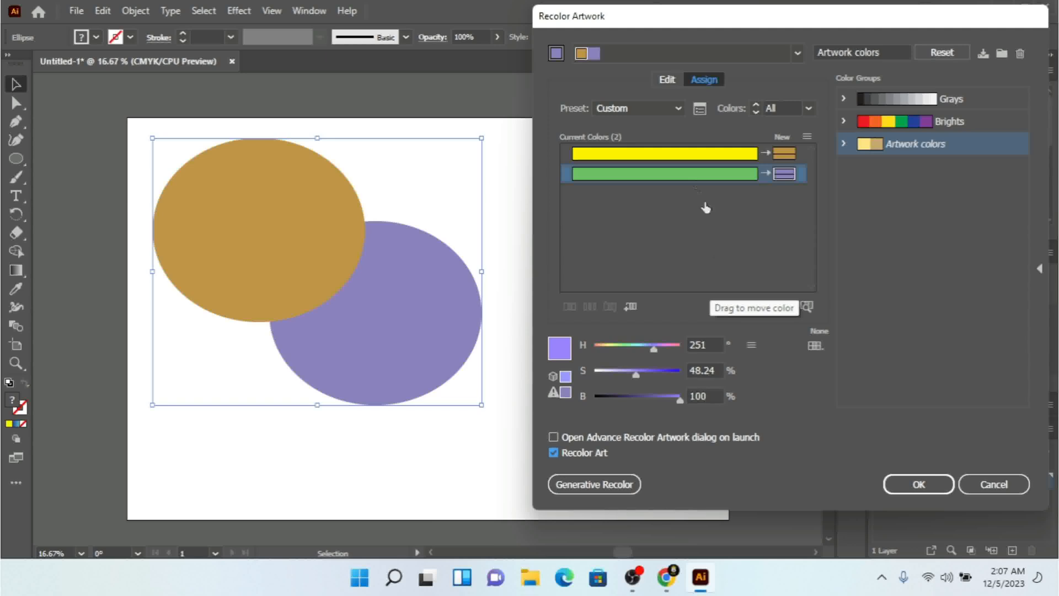
Shift the linked colors on the brightness-and-hue wheel to green (hue 160.05°) and peach (hue 23.14°), and apply them saved as a new color group
left_click(664, 83)
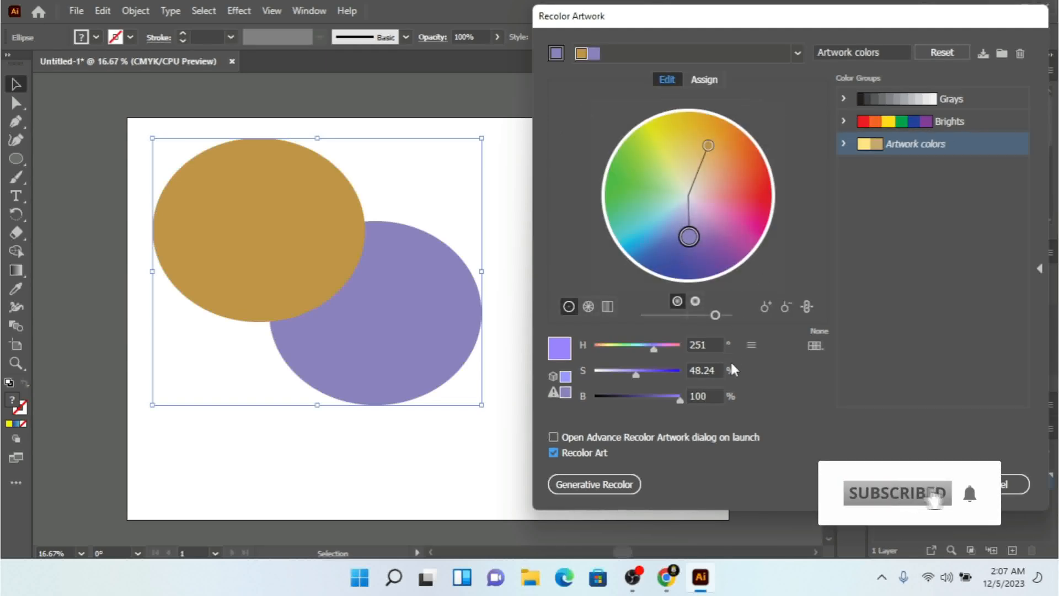
left_click(696, 301)
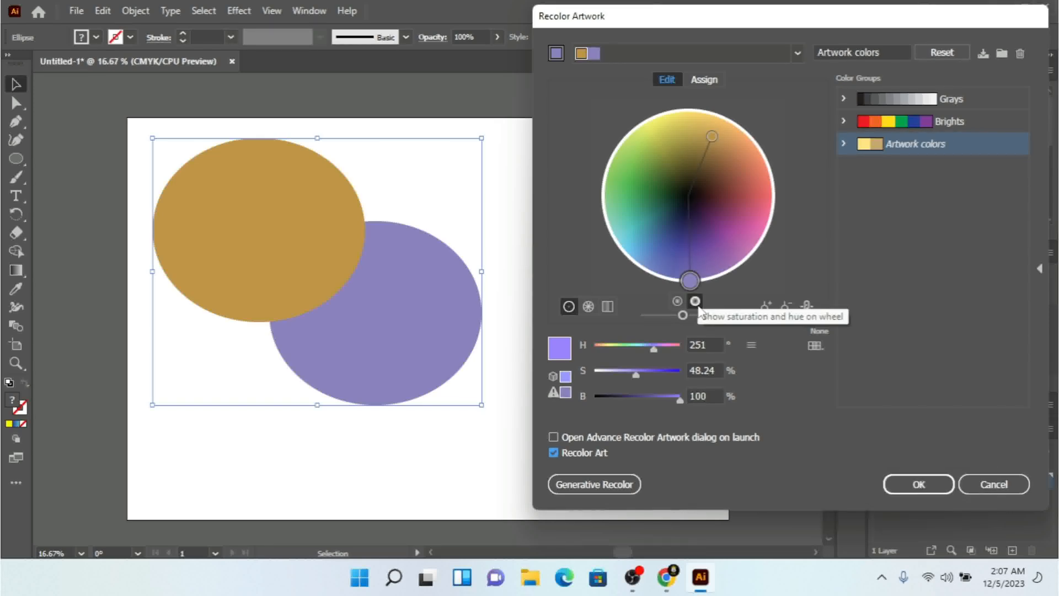
left_click_drag(712, 136, 618, 218)
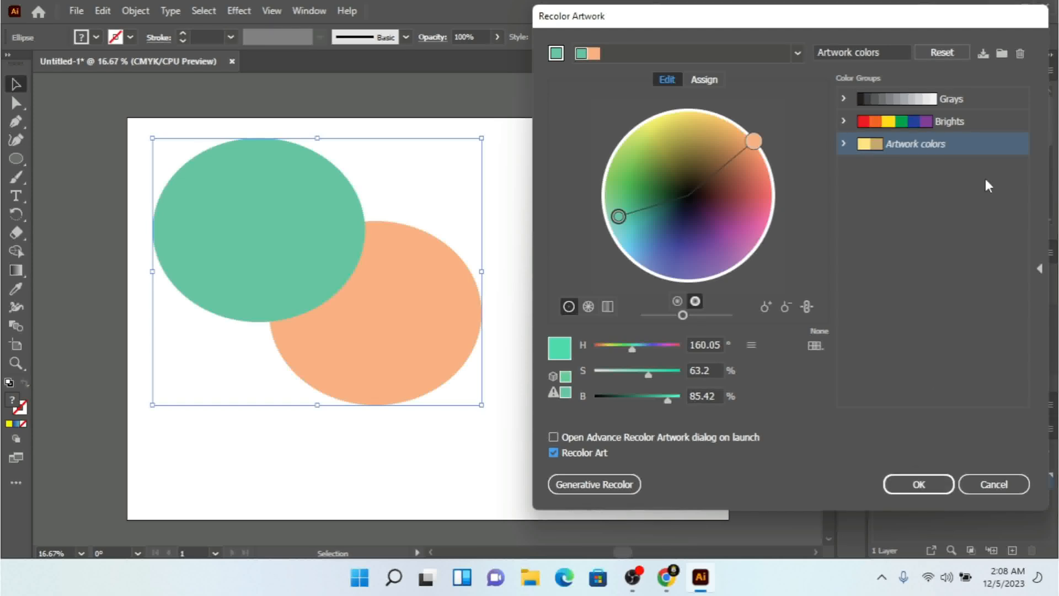
left_click(997, 53)
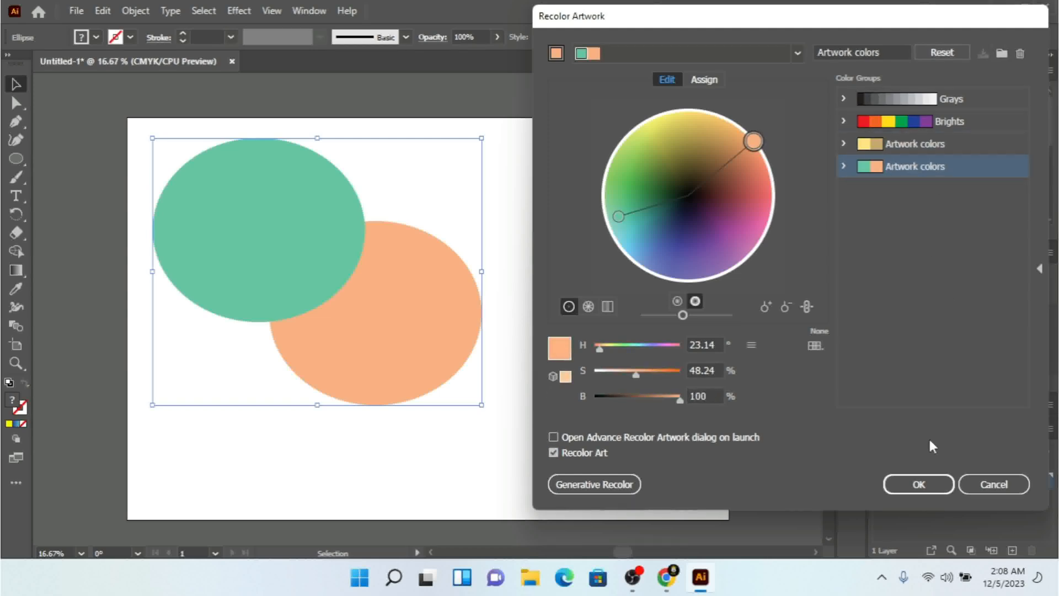
left_click(920, 480)
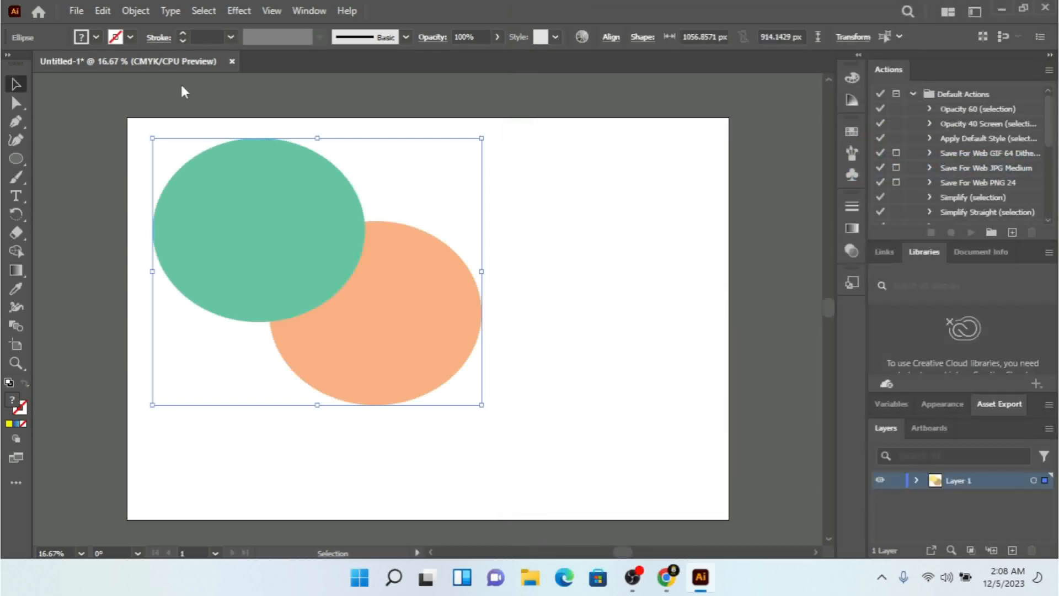
Check the fill swatches for the newly saved green and peach color group
left_click(97, 37)
left_click_drag(169, 87, 168, 117)
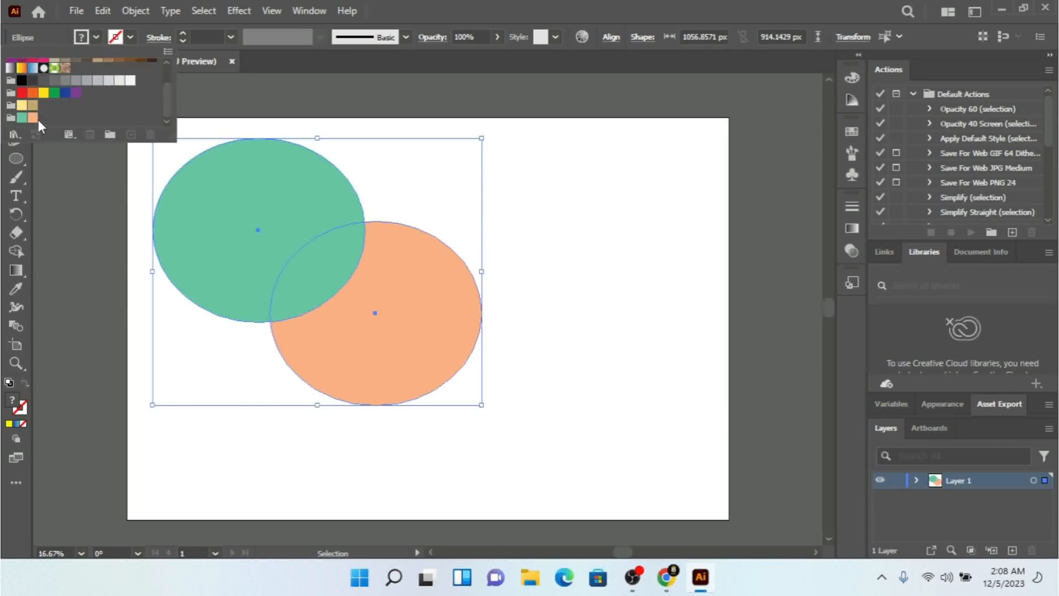
left_click(572, 265)
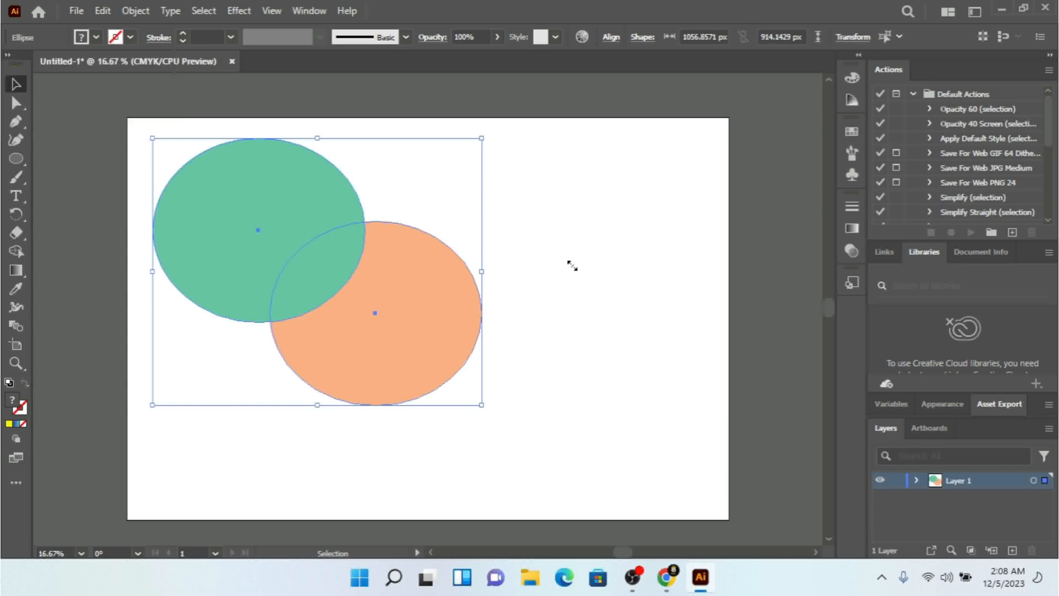
left_click(572, 245)
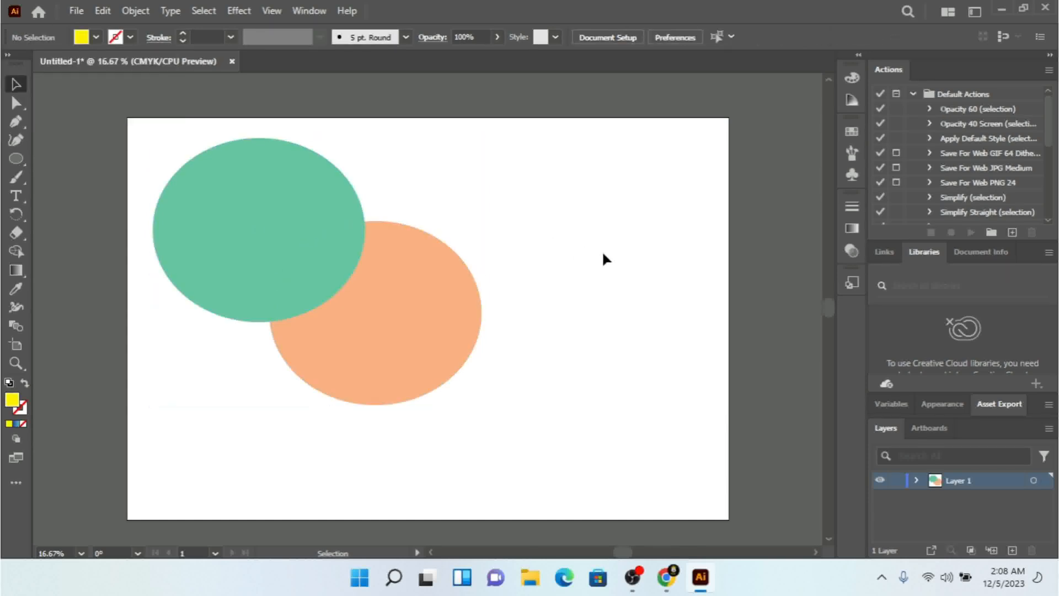
left_click(305, 243)
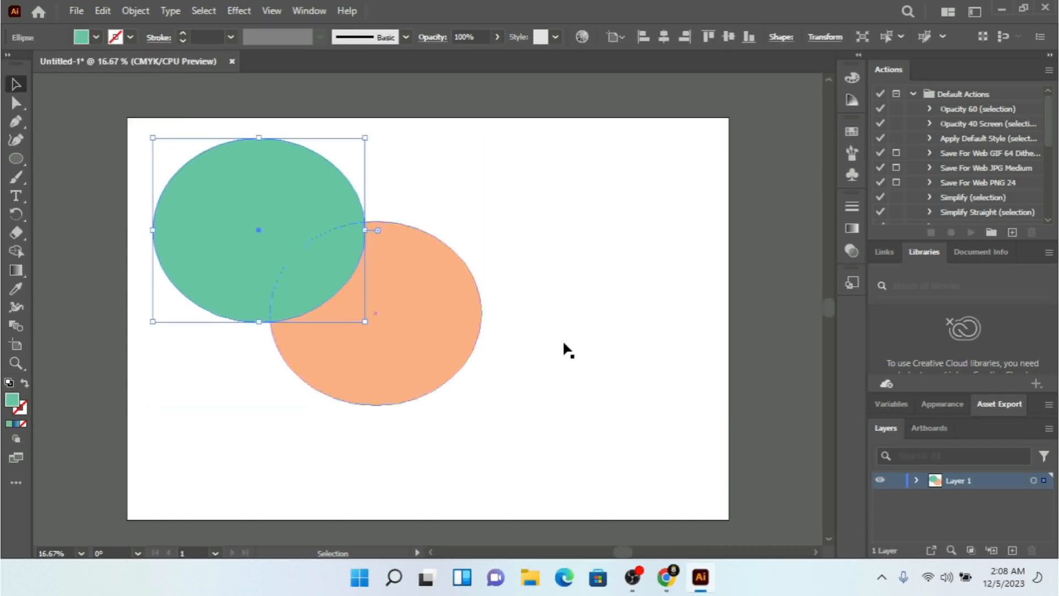
left_click(555, 233)
left_click_drag(518, 171, 656, 315)
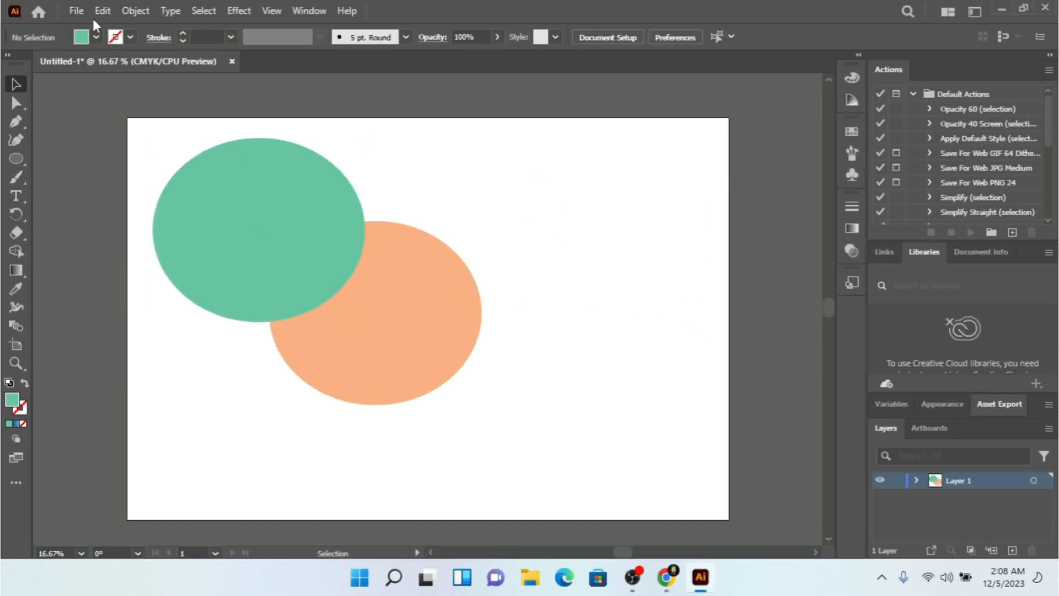
left_click(96, 37)
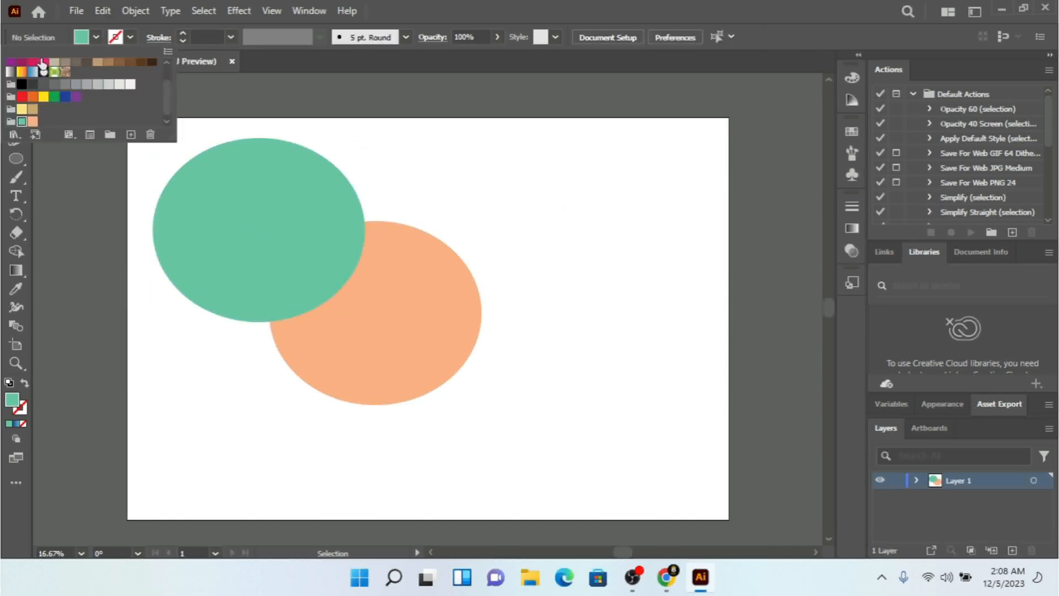
left_click(99, 39)
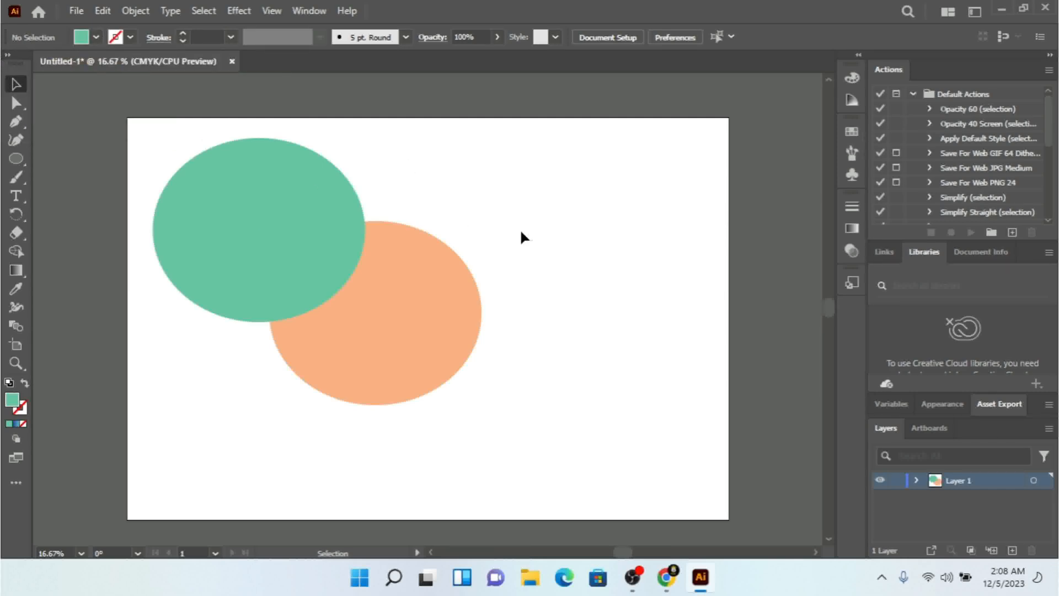
Fill the green ellipse with the white-to-black gradient swatch
left_click(264, 209)
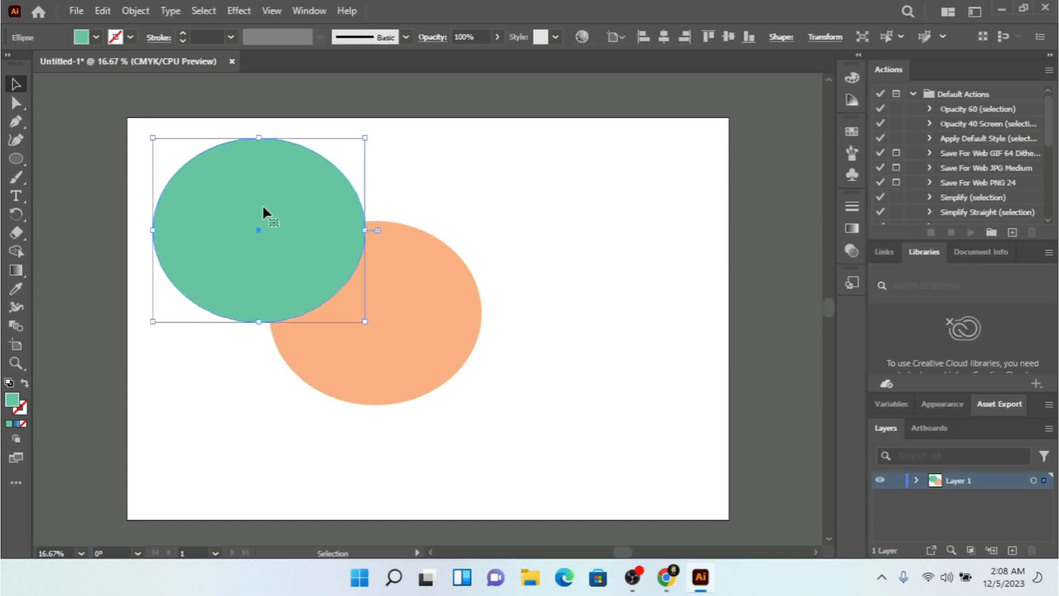
left_click(91, 37)
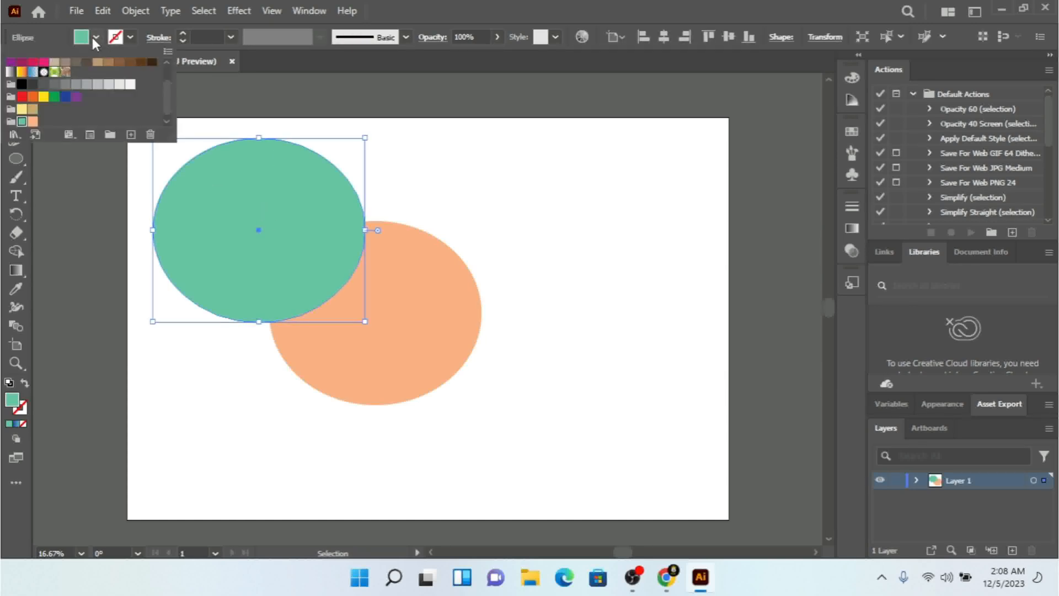
left_click(11, 71)
Select both the gradient and peach ellipses and open Recolor Artwork for them
left_click_drag(563, 154, 194, 346)
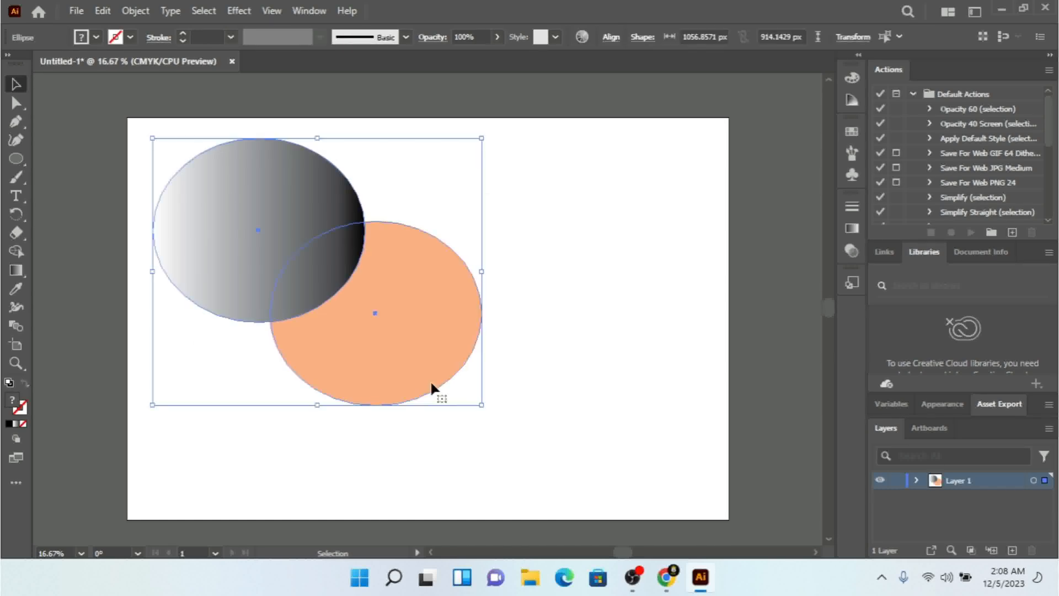
left_click(647, 273)
left_click_drag(482, 126, 186, 343)
left_click(582, 37)
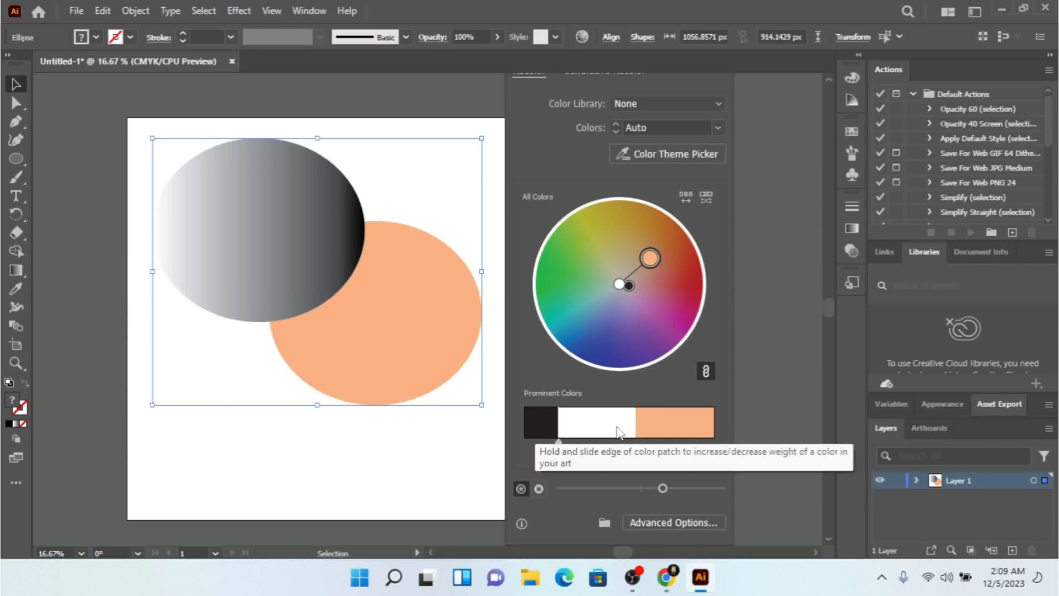
Open the advanced recolor options and shift the peach color's replacement to a green with hue 121°
left_click(668, 522)
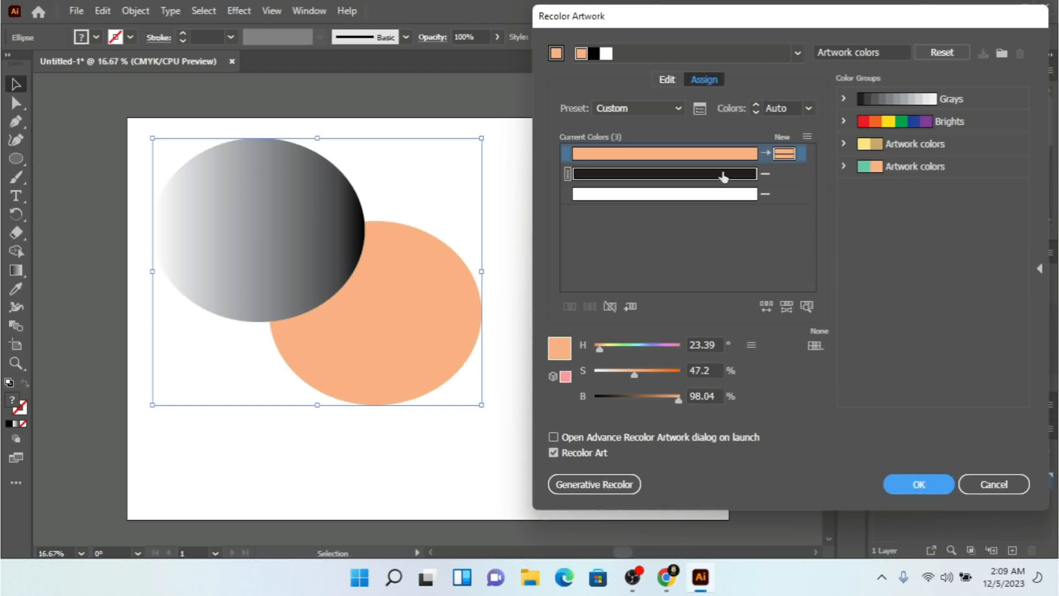
left_click(638, 345)
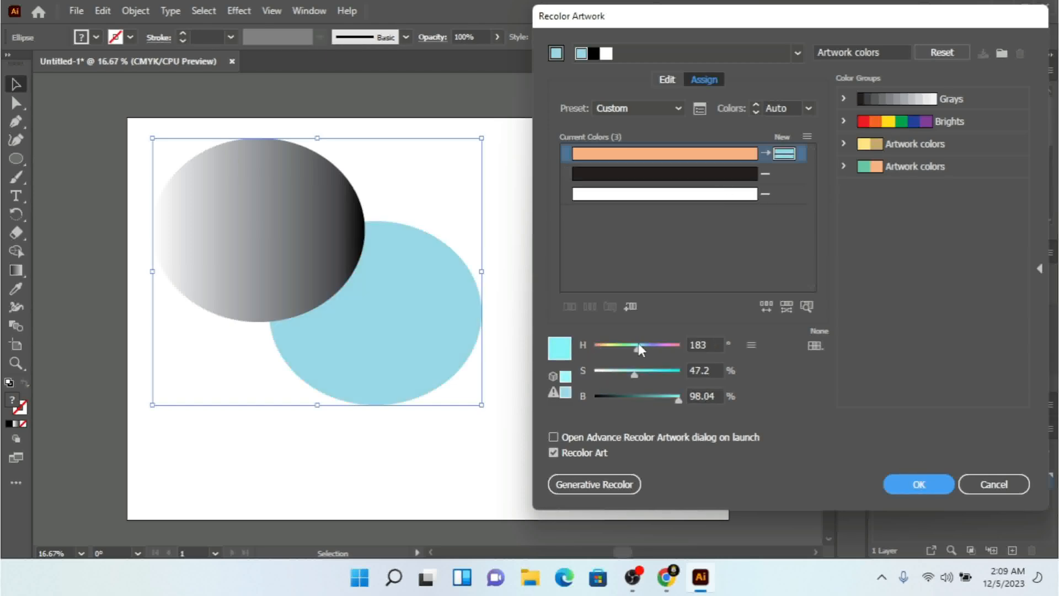
left_click_drag(637, 345, 623, 348)
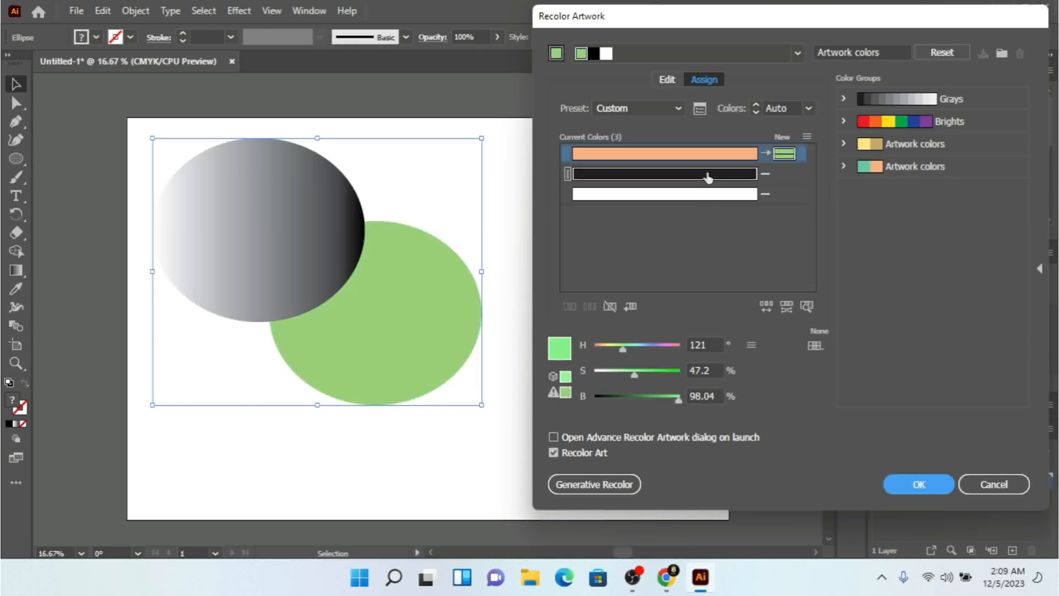
Try the Grays, Brights and yellow-tan color groups on the artwork, ending with the saved green and peach group
left_click(926, 99)
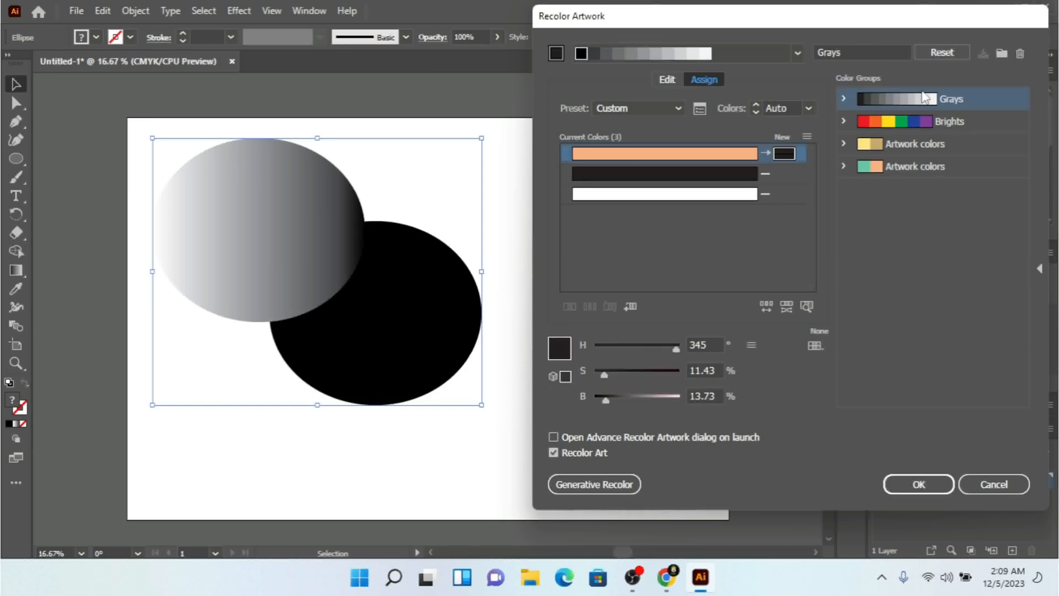
left_click(907, 123)
left_click(907, 144)
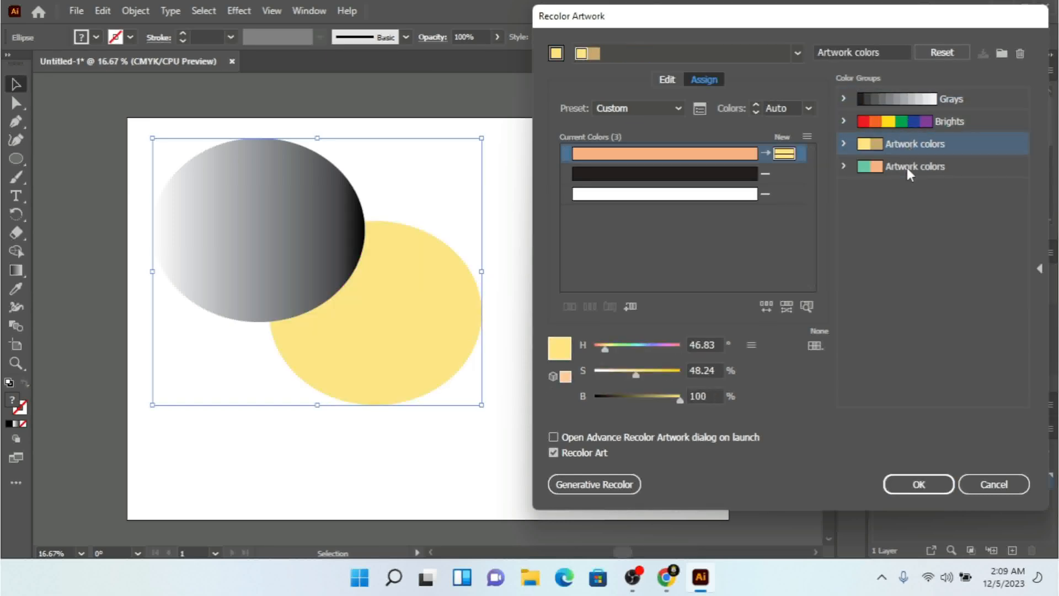
left_click(907, 166)
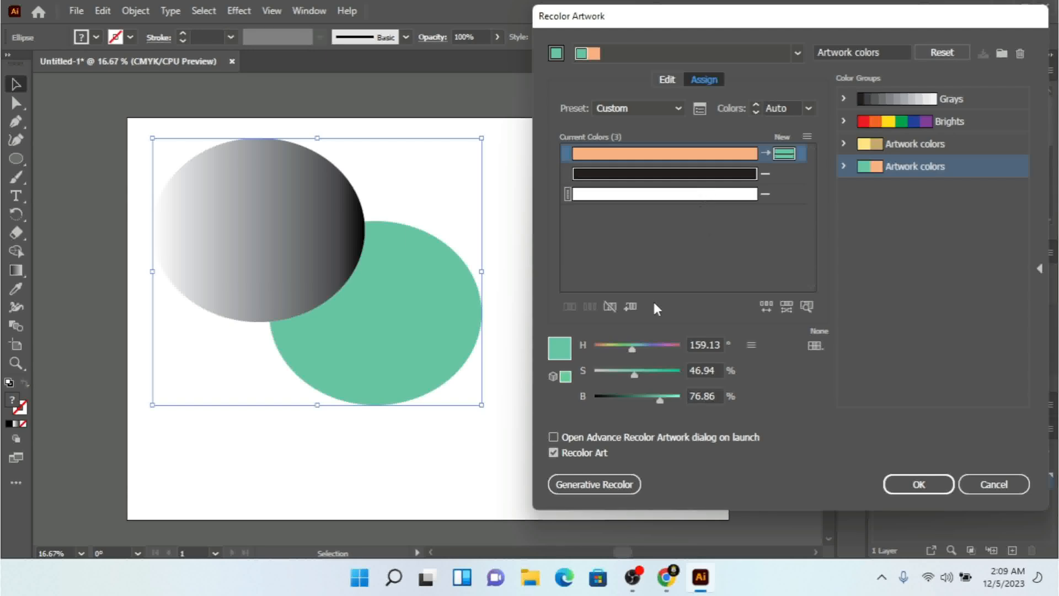
Edit the colors on the segmented color wheel, moving the green marker to purple, and apply the recoloring
left_click(662, 81)
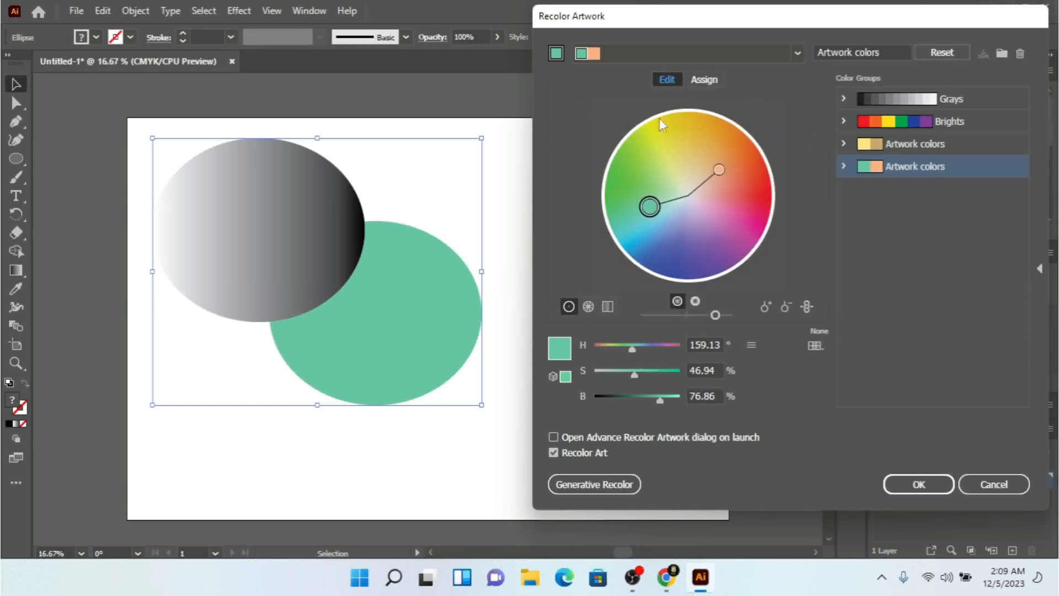
left_click(602, 306)
left_click(589, 306)
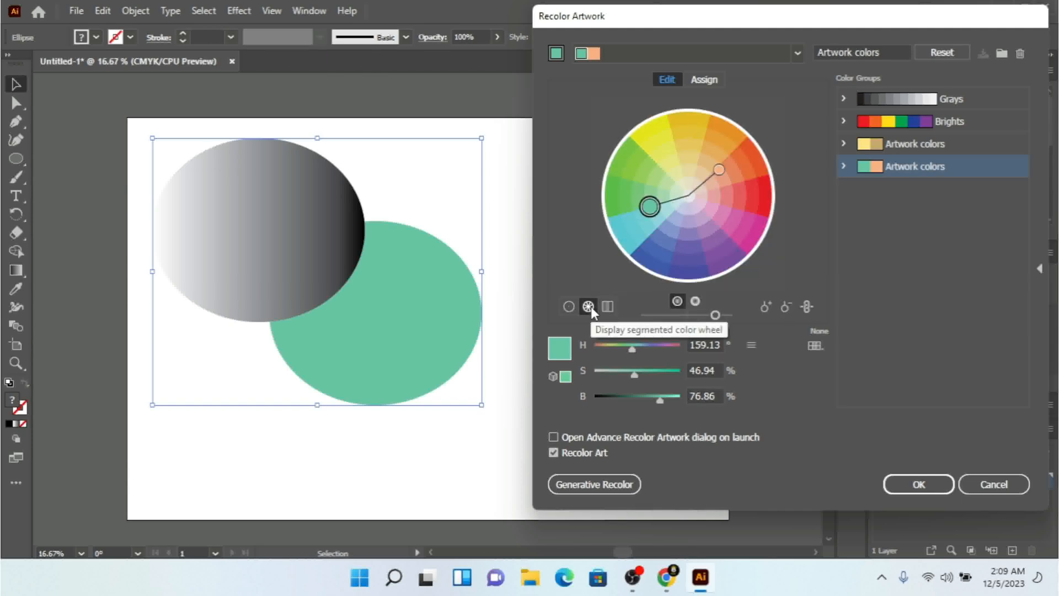
left_click_drag(650, 207, 700, 217)
left_click(917, 485)
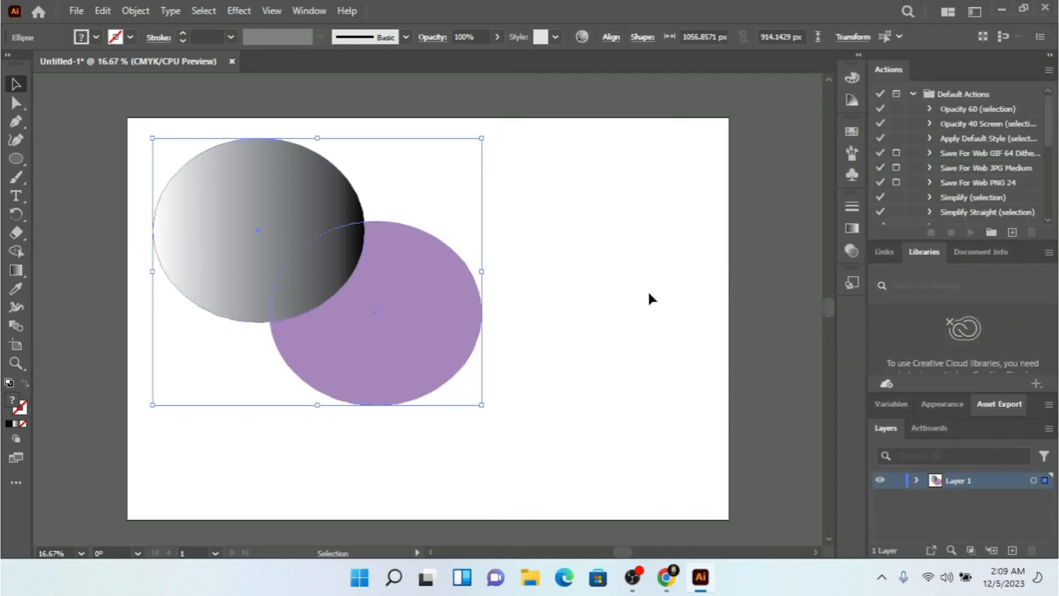
Clear the selection and reselect both the gradient and purple ellipses together
left_click(647, 289)
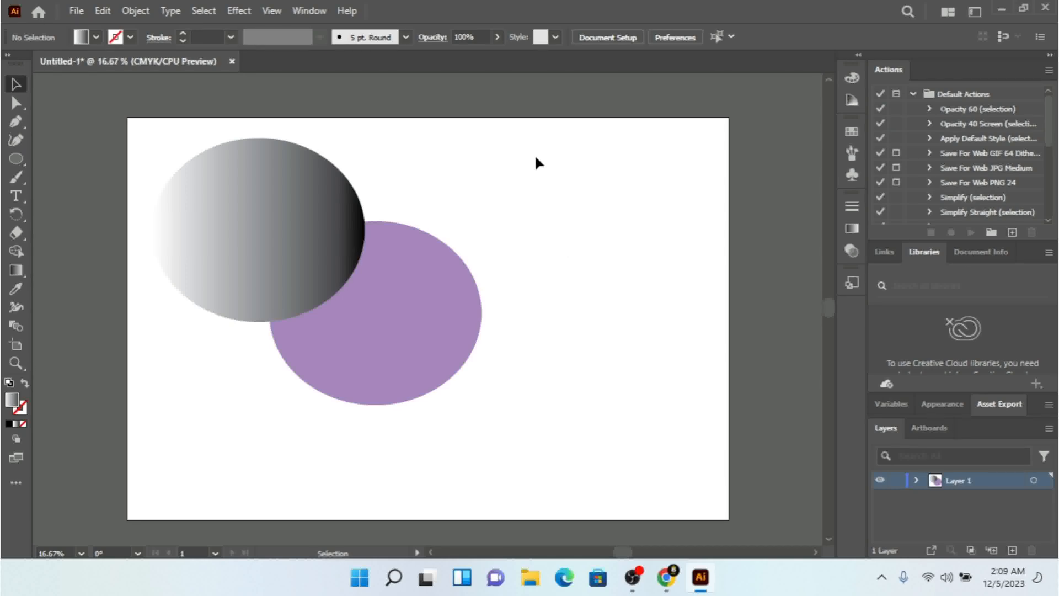
left_click_drag(544, 128, 455, 318)
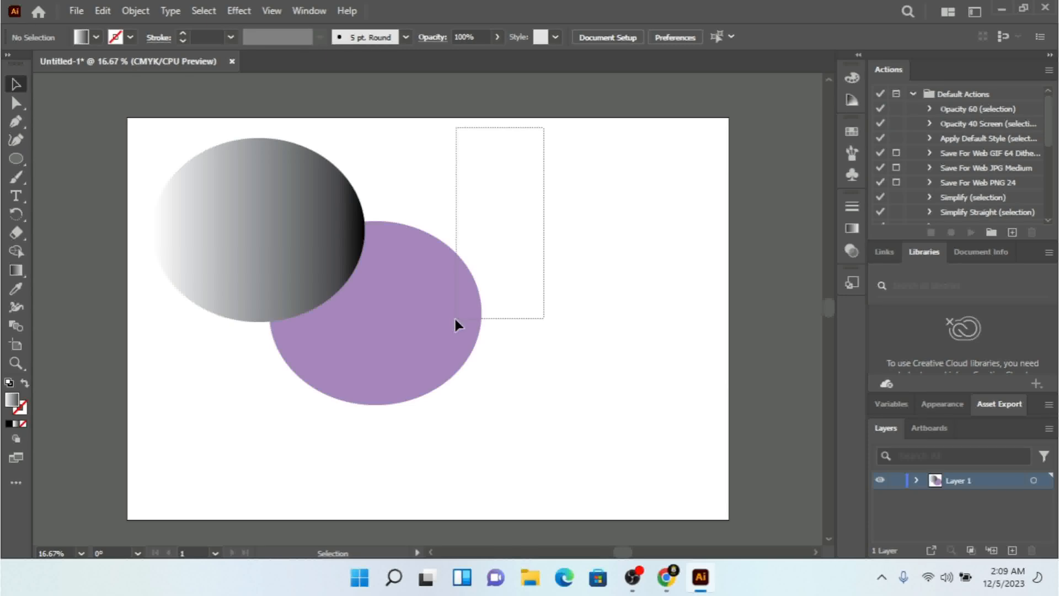
left_click_drag(455, 319, 118, 409)
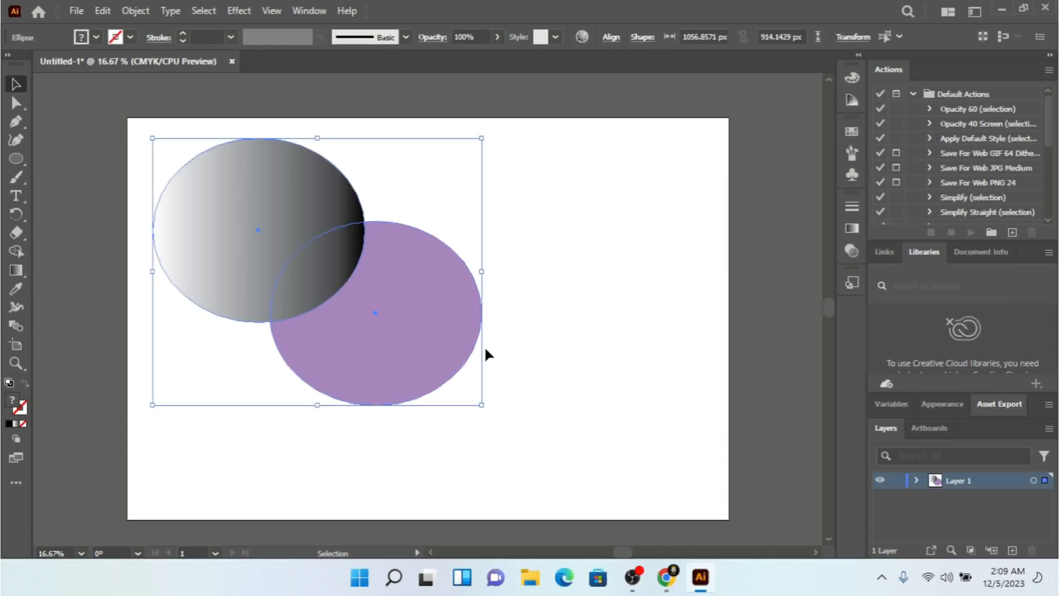